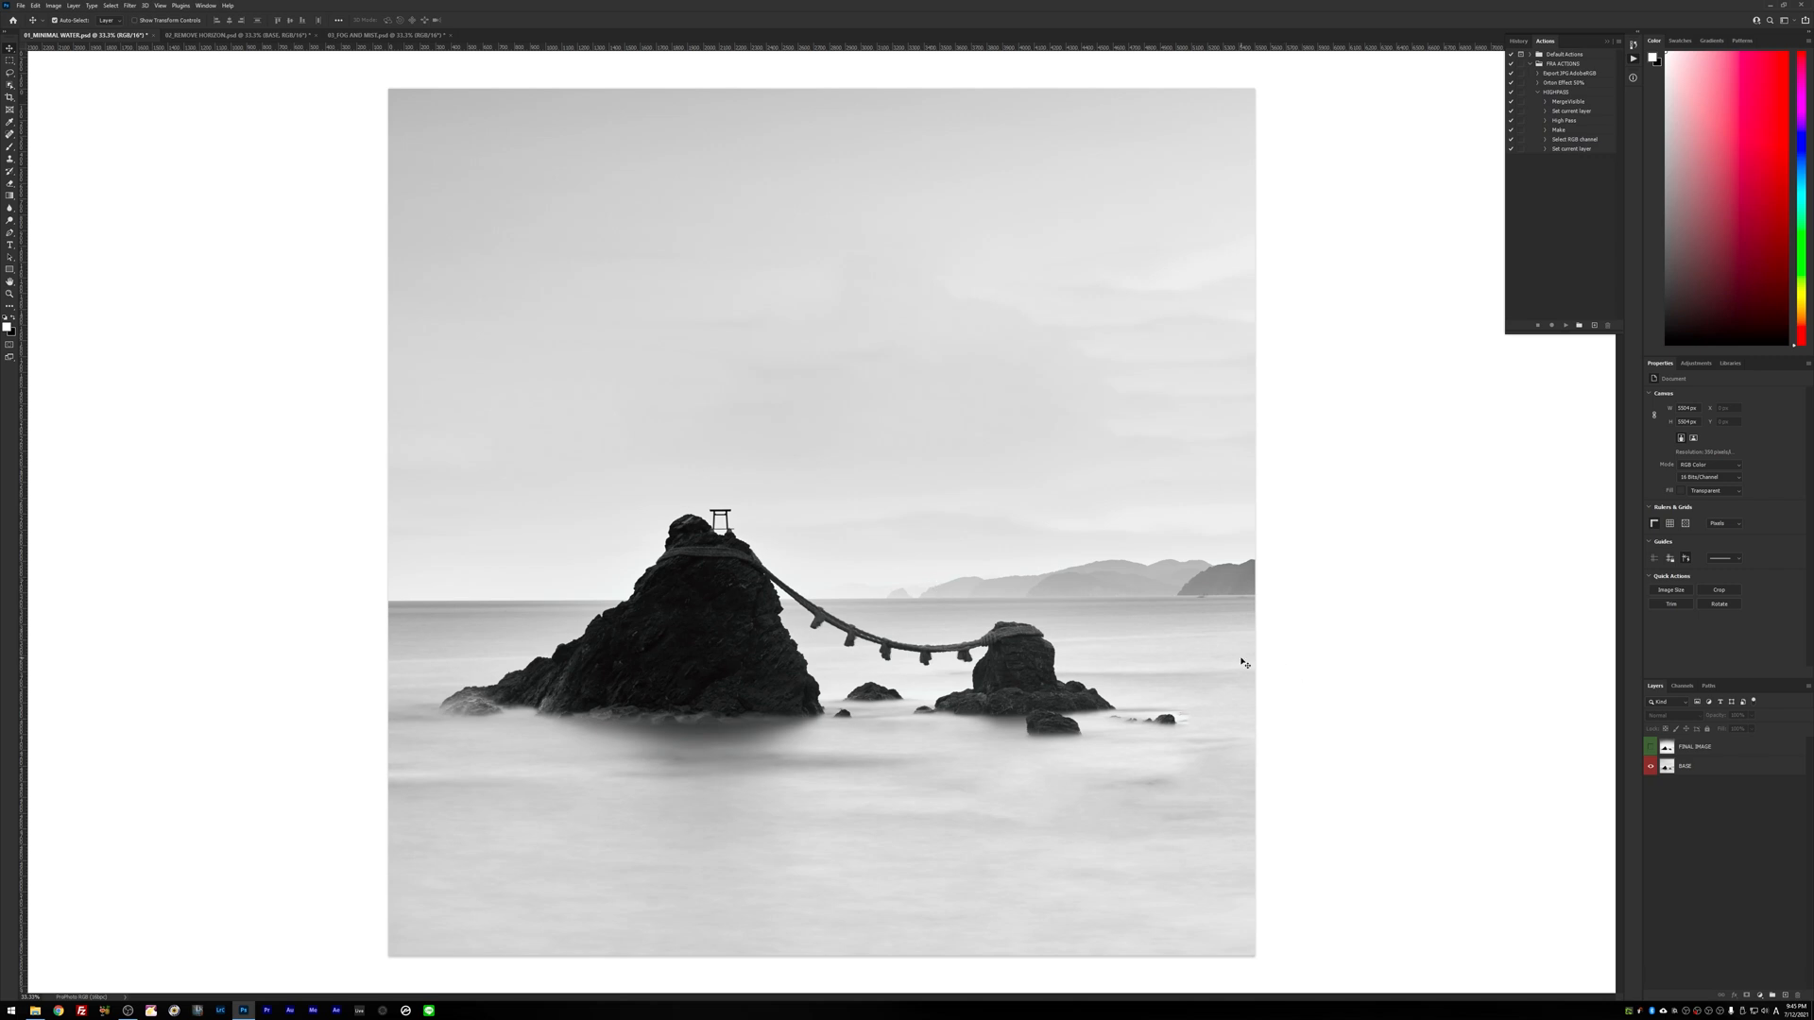
- Duplicate the BASE layer and convert the copy to a smart object
{"action": "left_click", "coordinate": [1704, 767]}
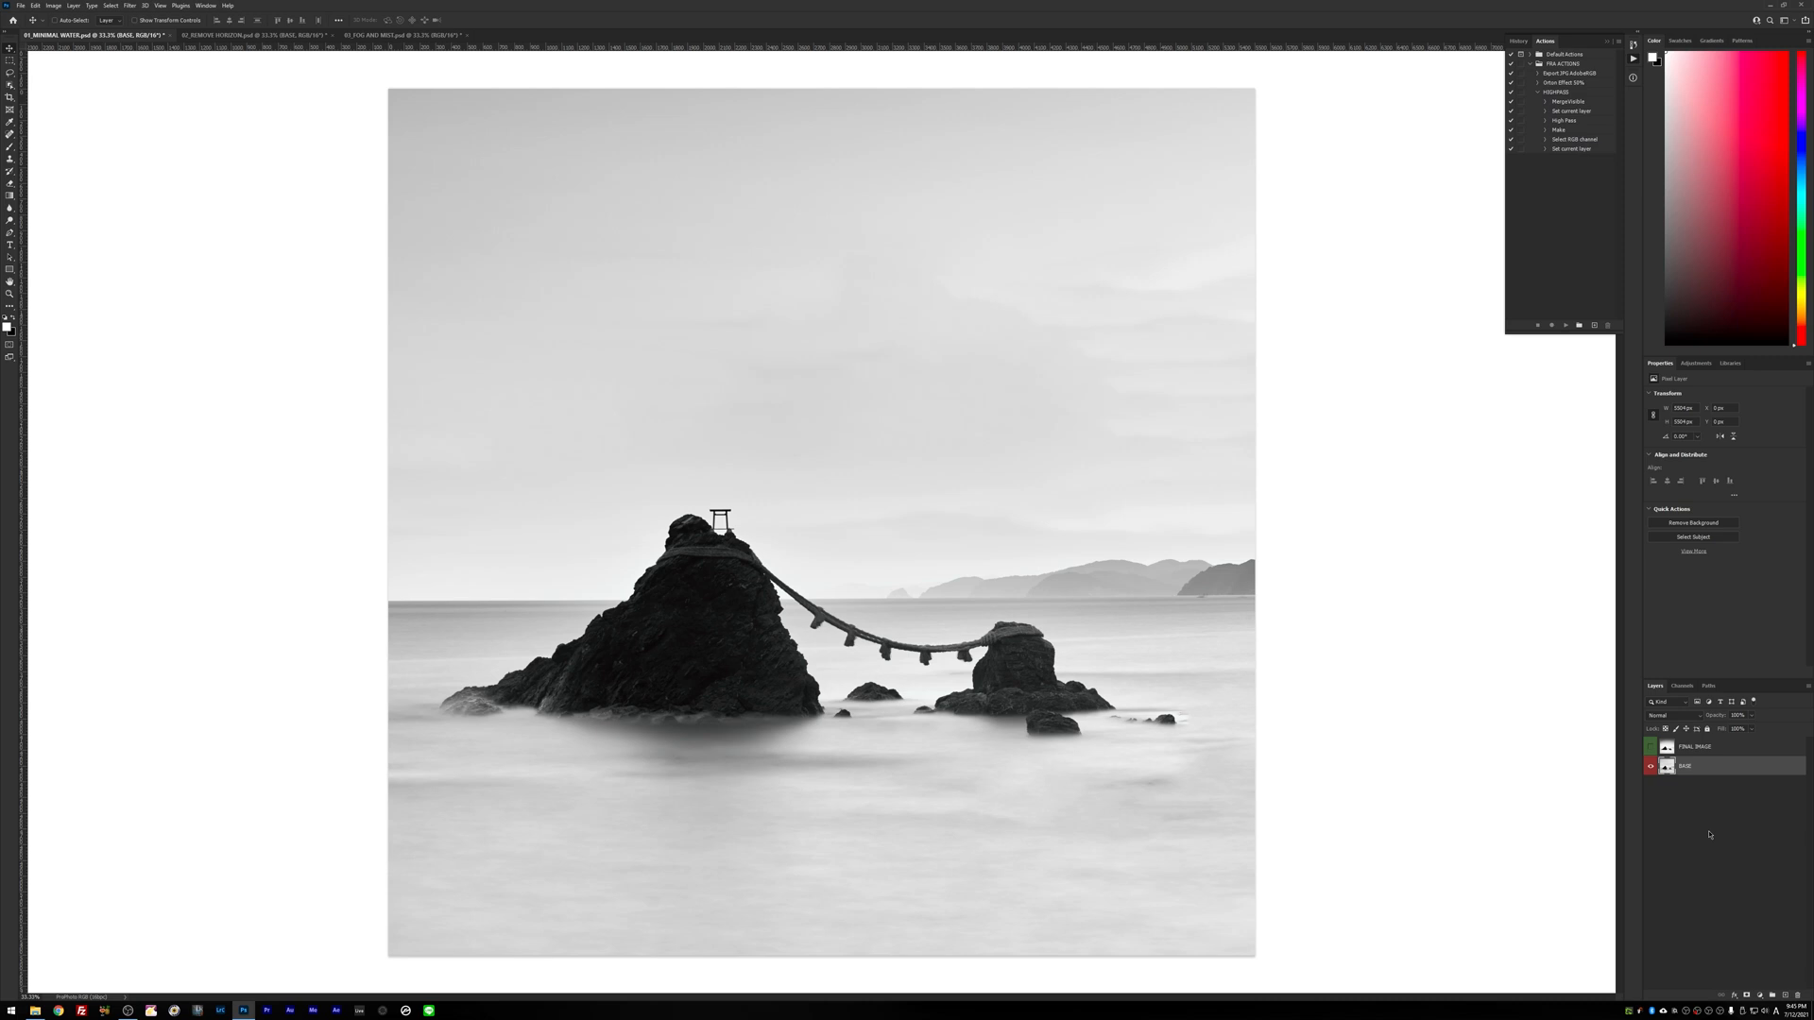
{"action": "key", "text": "ctrl+j"}
{"action": "left_click", "coordinate": [74, 6]}
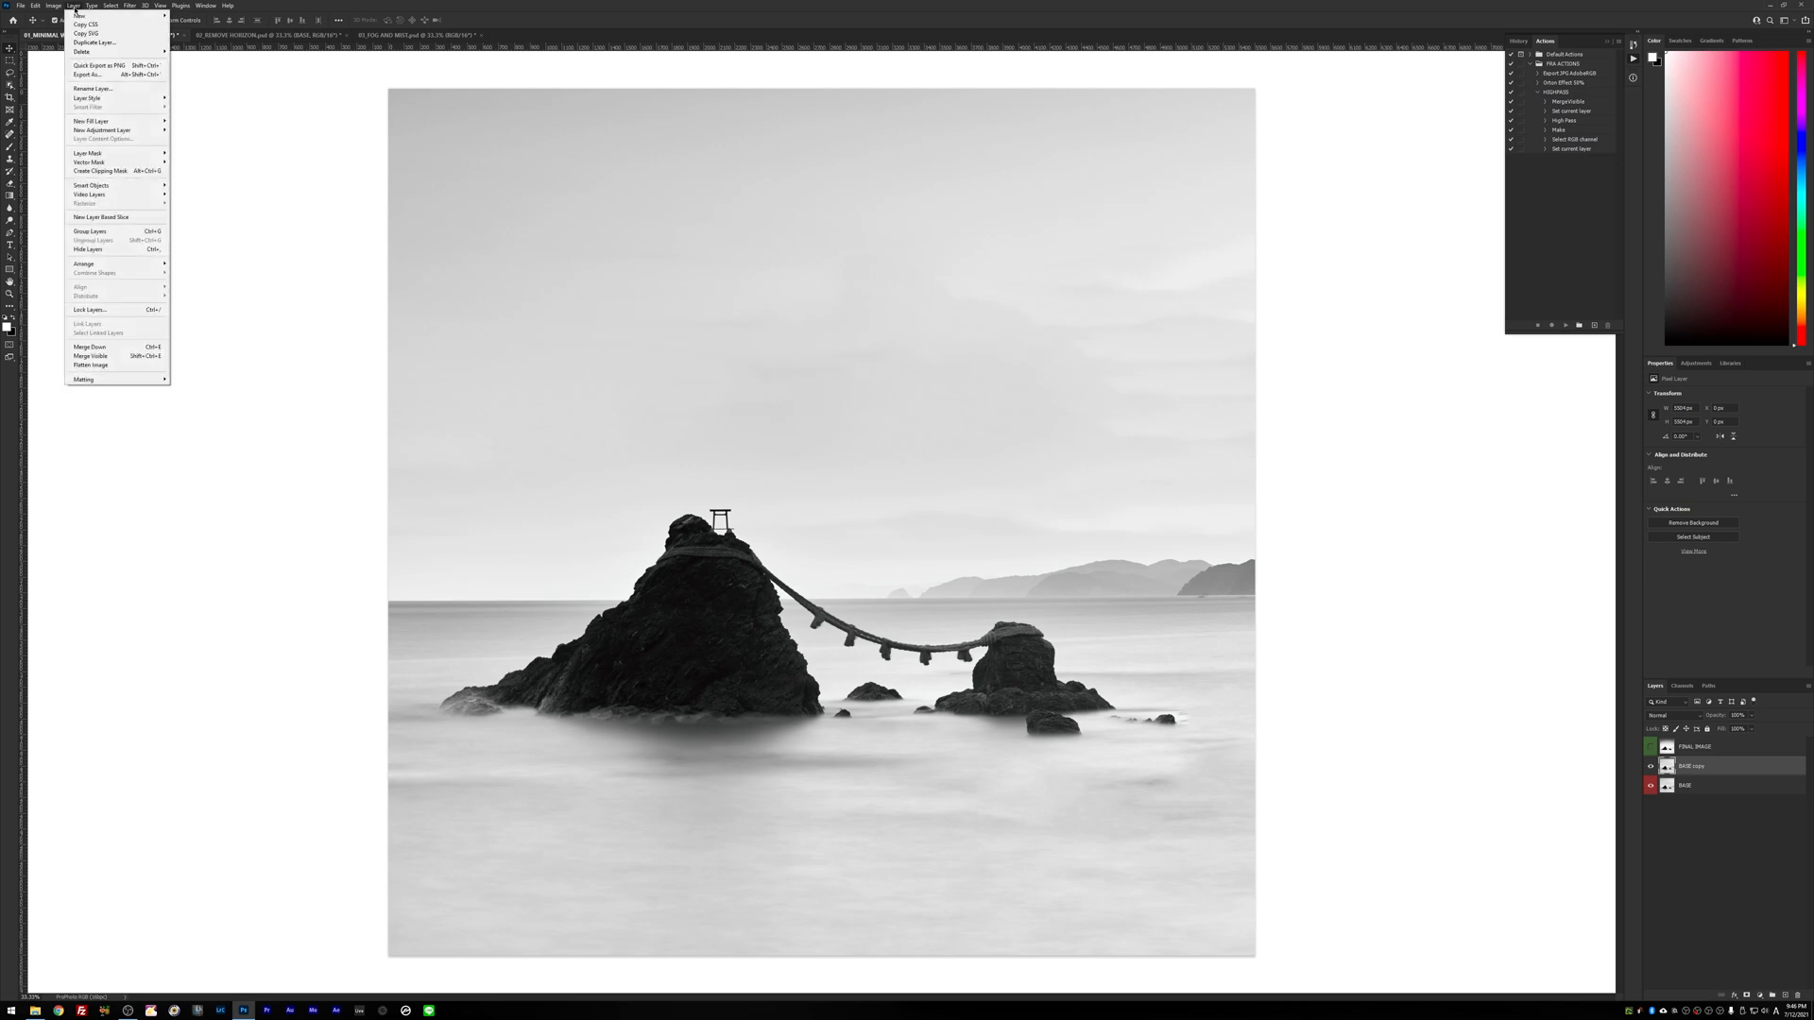
{"action": "mouse_move", "coordinate": [113, 185]}
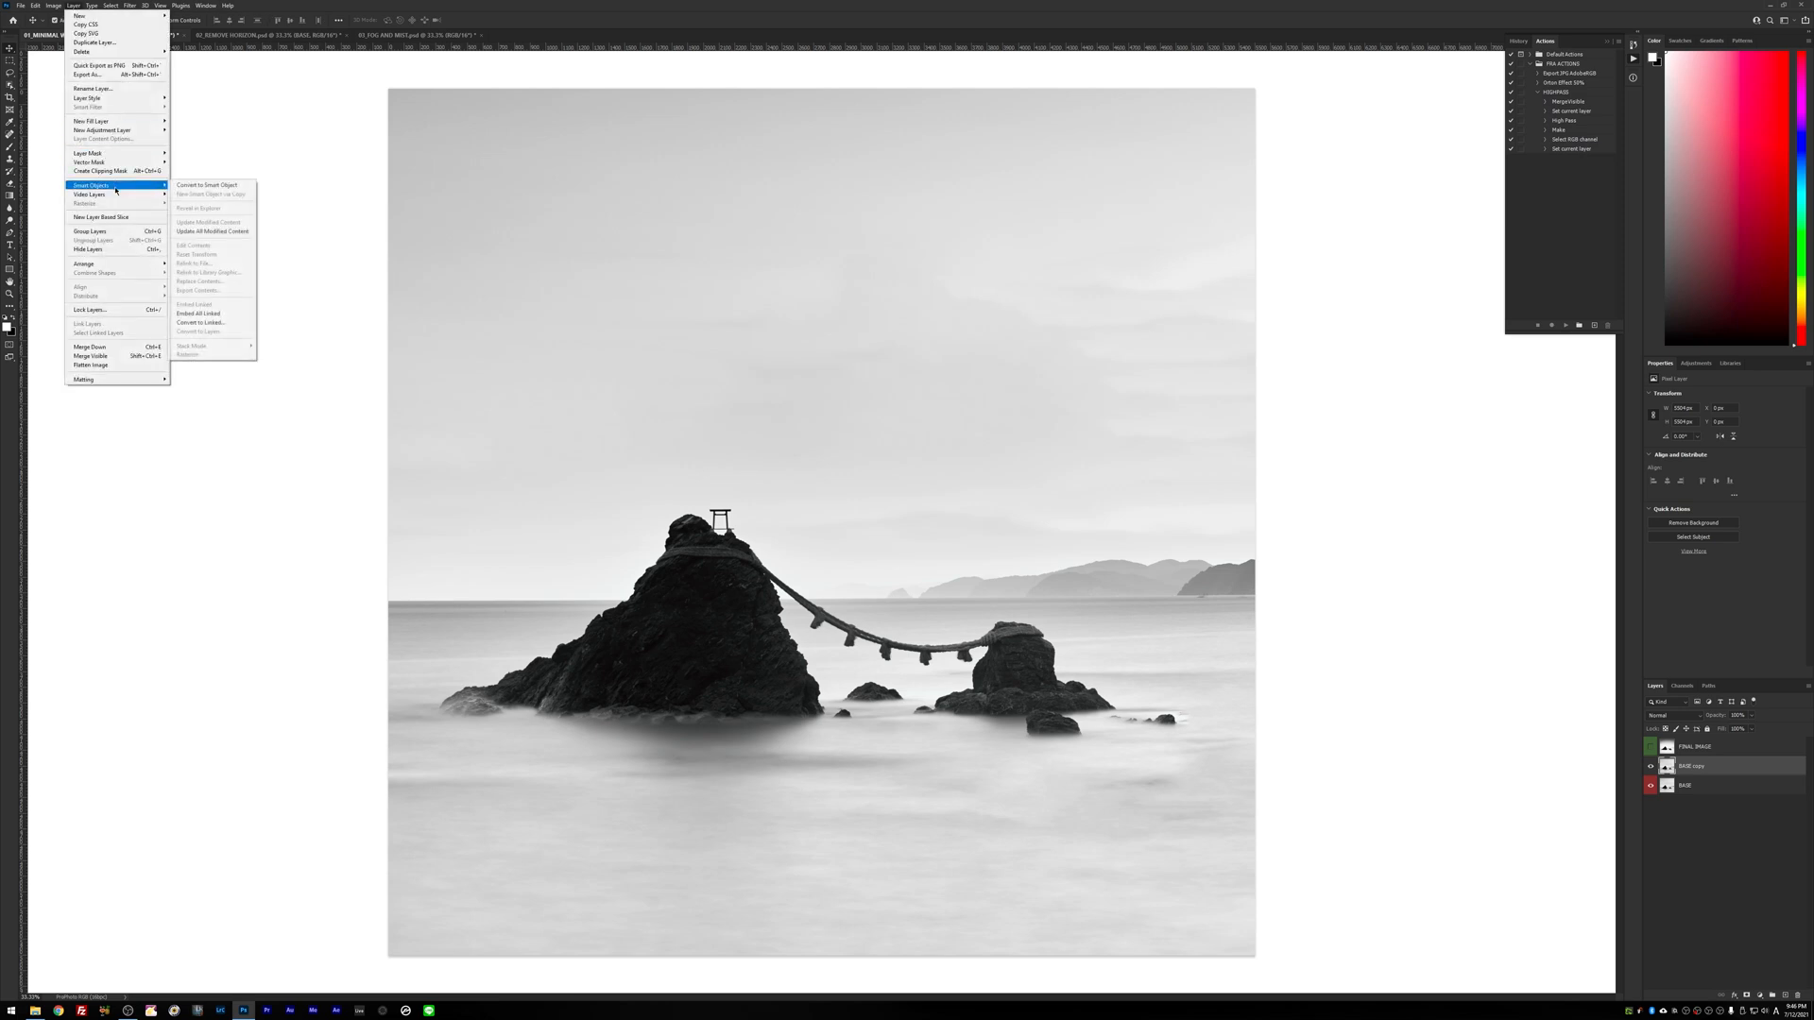
{"action": "left_click", "coordinate": [199, 186]}
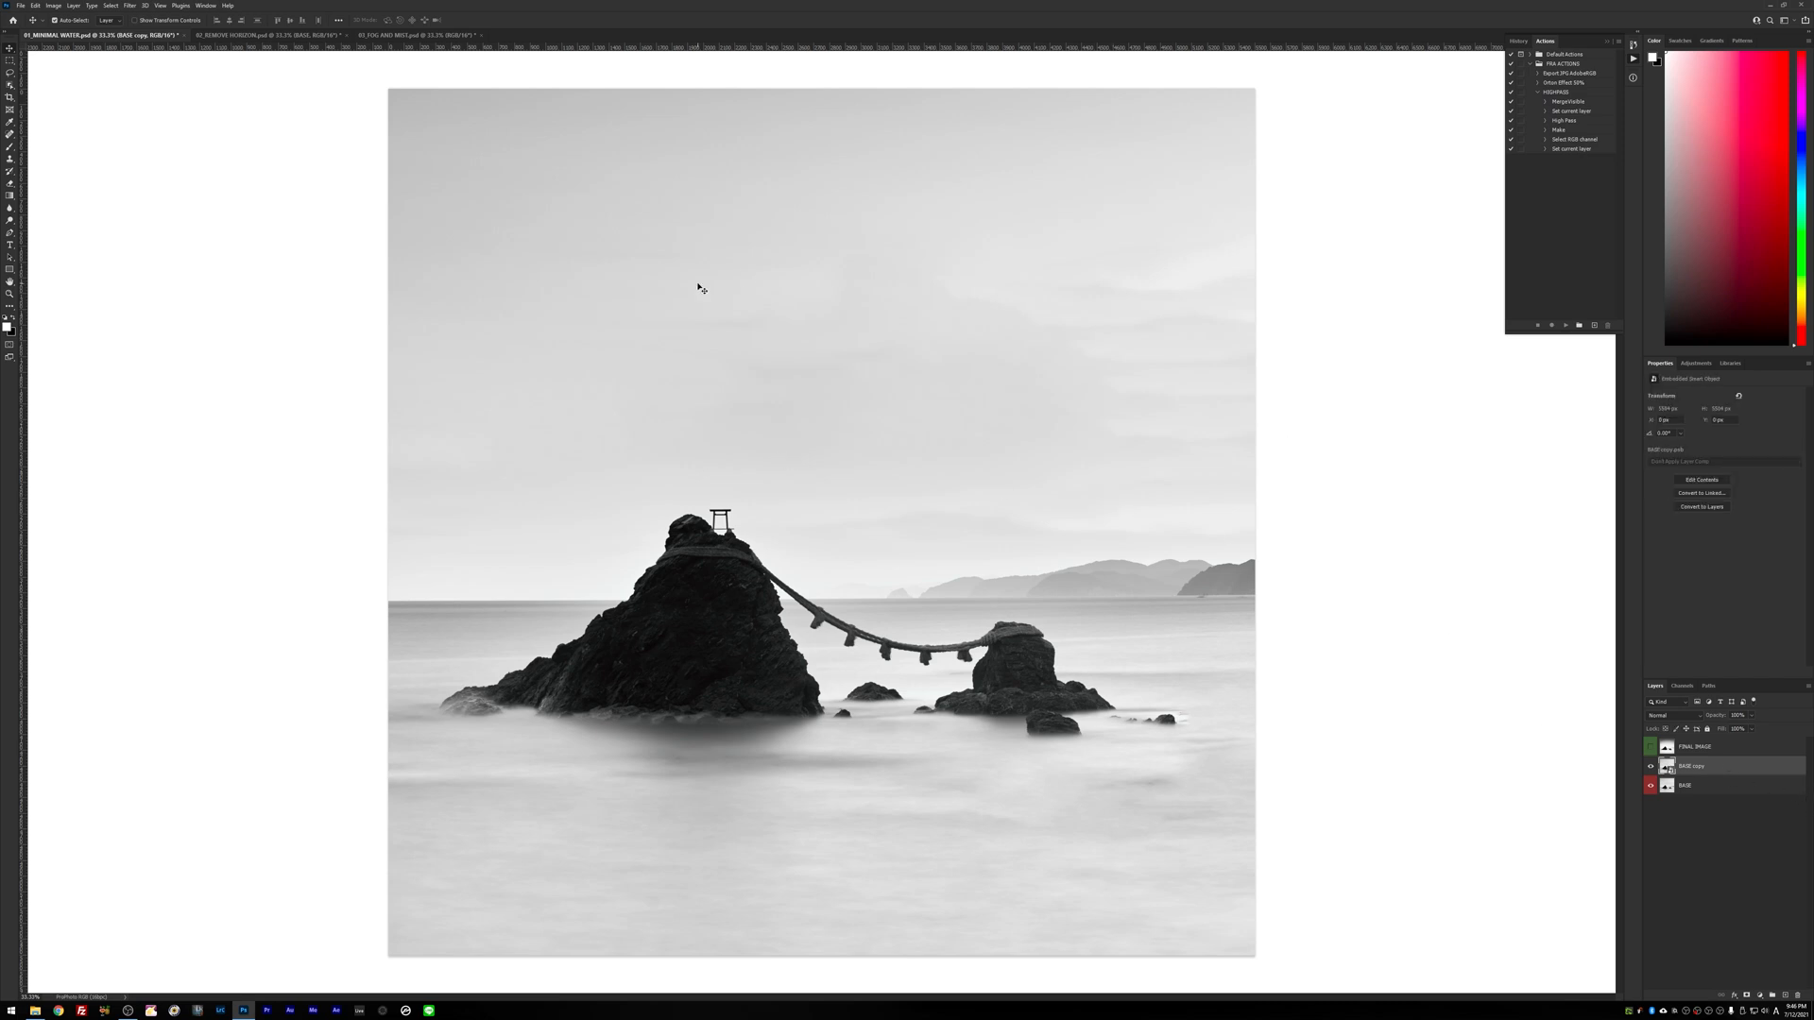
- Open the Camera Raw Filter on the BASE copy and set Dehaze to -63
{"action": "left_click", "coordinate": [130, 6]}
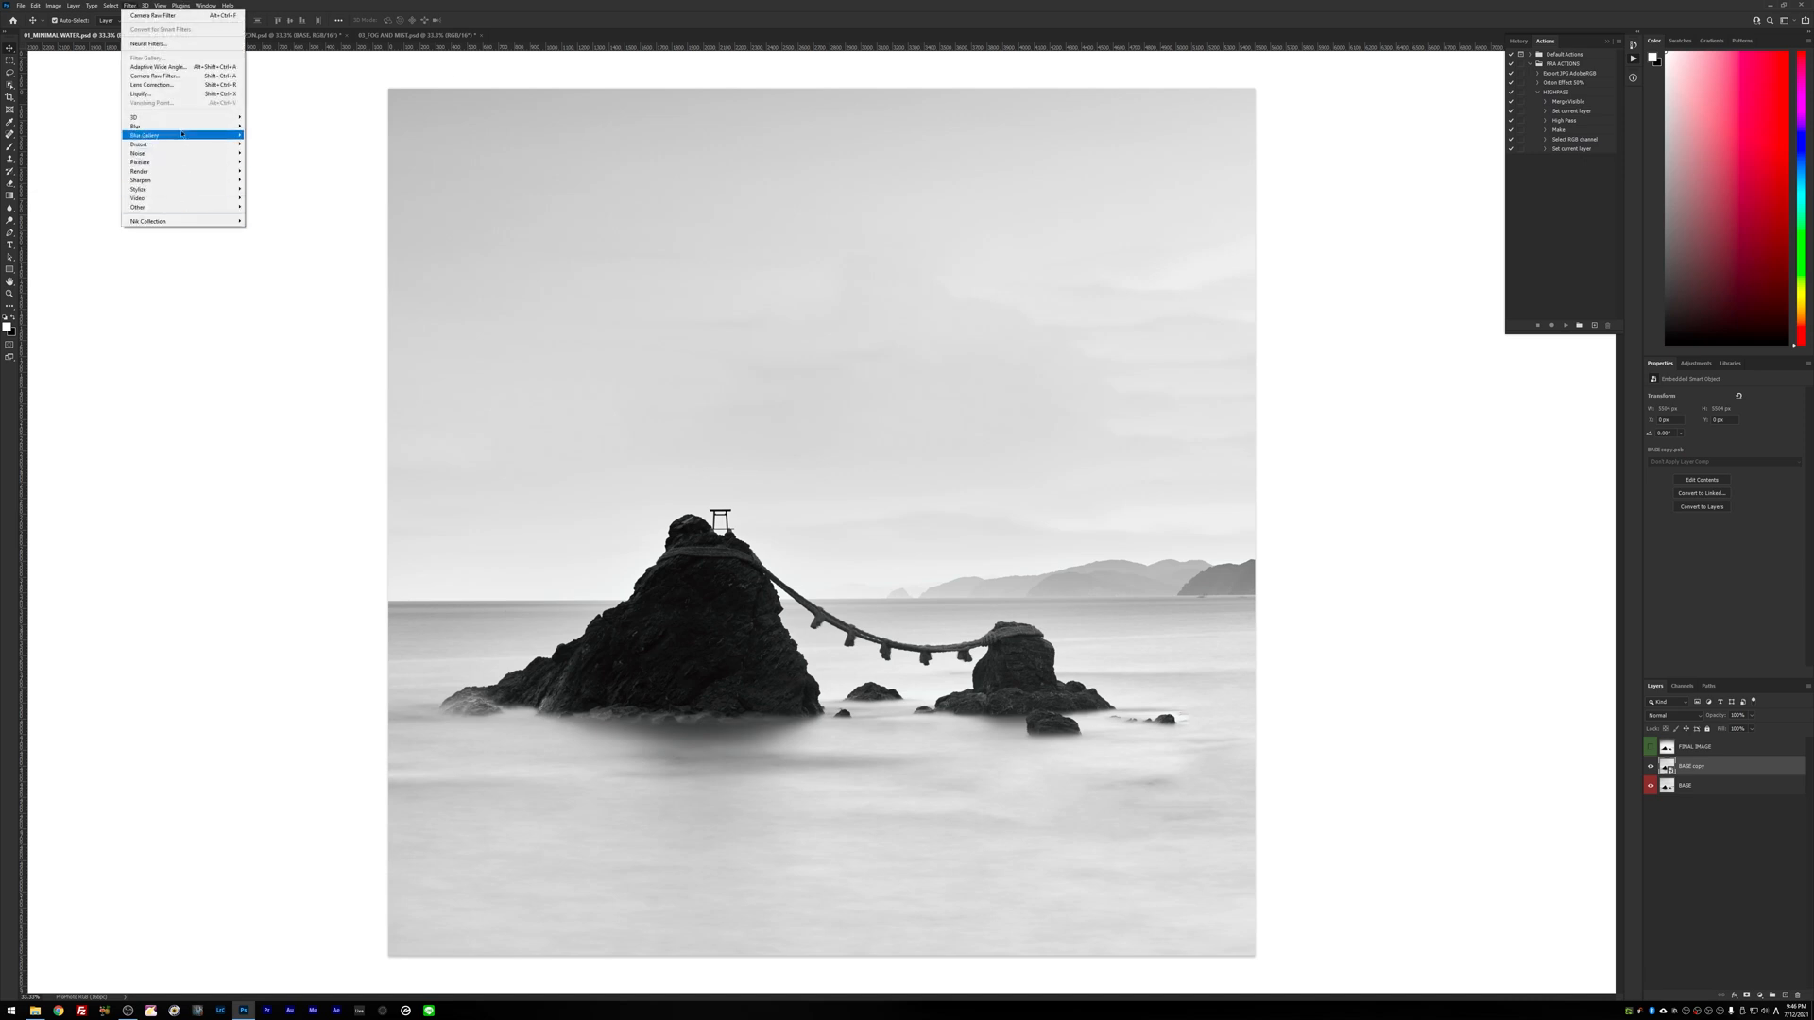
{"action": "left_click", "coordinate": [188, 77]}
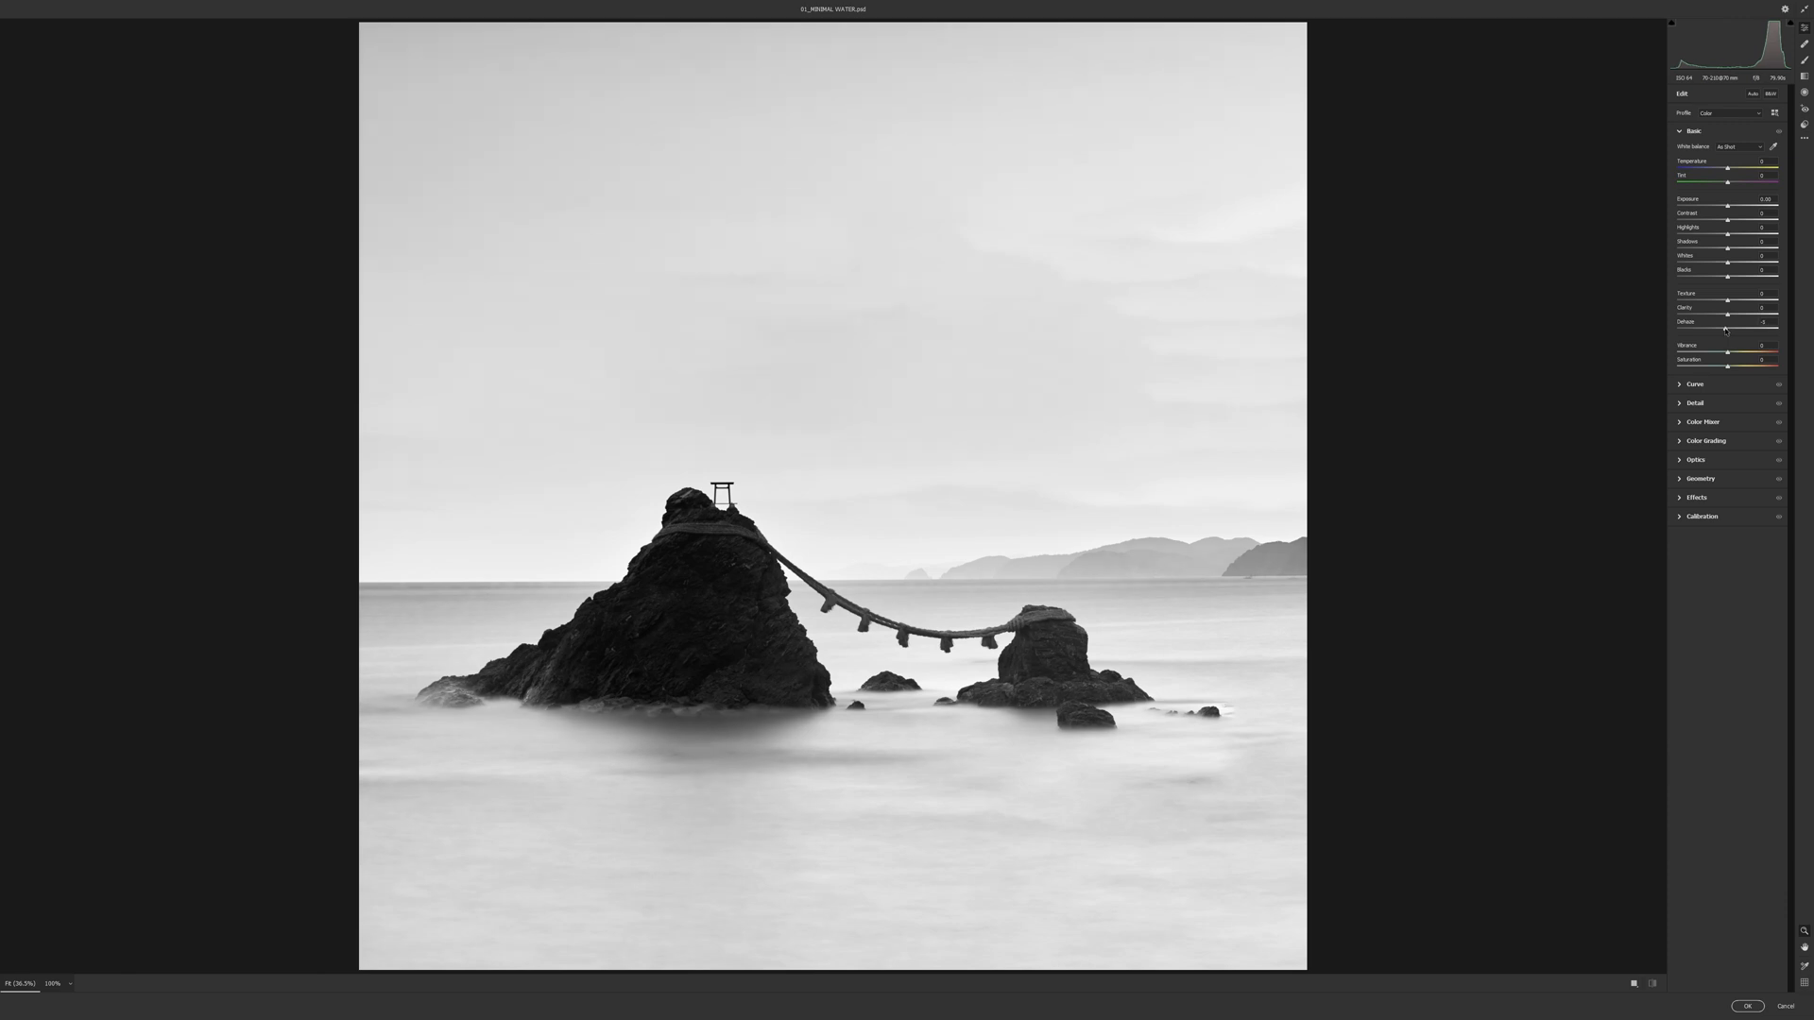
{"action": "left_click_drag", "start_coordinate": [1719, 329], "coordinate": [1697, 337]}
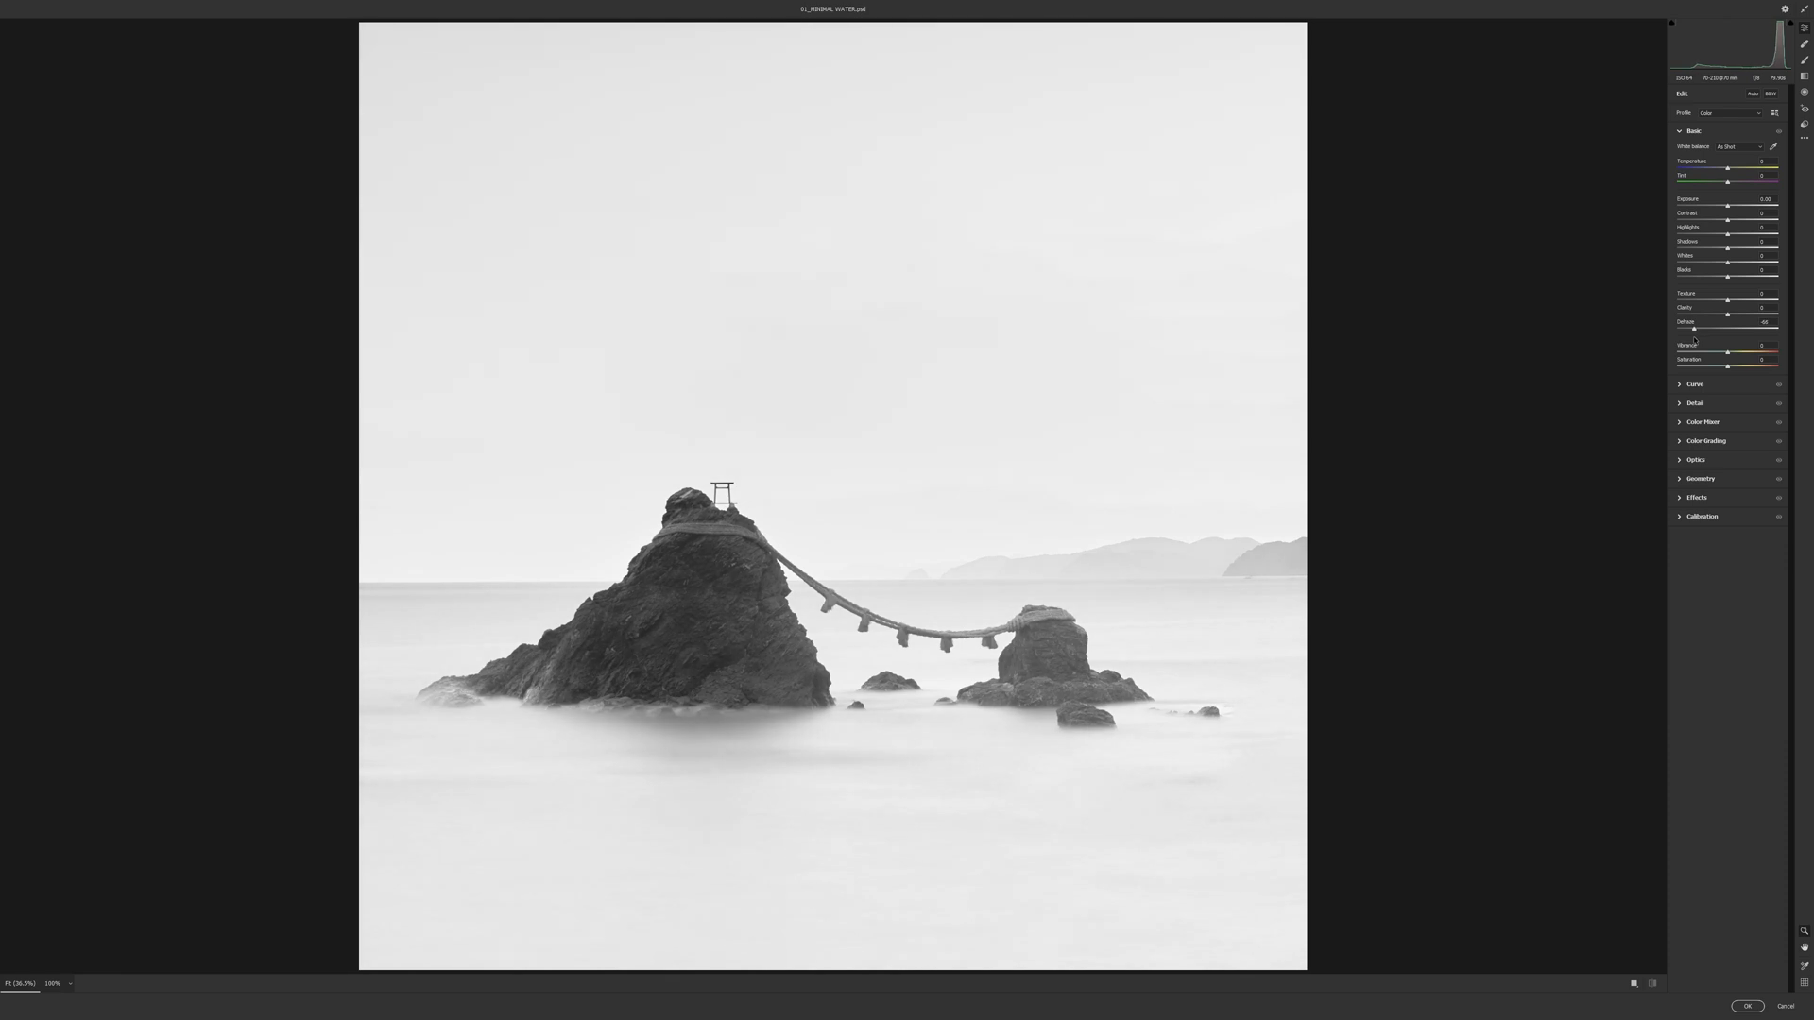
{"action": "left_click_drag", "start_coordinate": [1694, 338], "coordinate": [1700, 337]}
{"action": "left_click_drag", "start_coordinate": [1693, 343], "coordinate": [1703, 344]}
{"action": "left_click_drag", "start_coordinate": [1694, 355], "coordinate": [1698, 353]}
{"action": "type", "text": "-63"}
- Raise Blacks, Whites and Shadows slightly, lower Highlights a little, and apply the Camera Raw filter
{"action": "left_click_drag", "start_coordinate": [1730, 267], "coordinate": [1735, 270]}
{"action": "left_click_drag", "start_coordinate": [1731, 251], "coordinate": [1742, 280]}
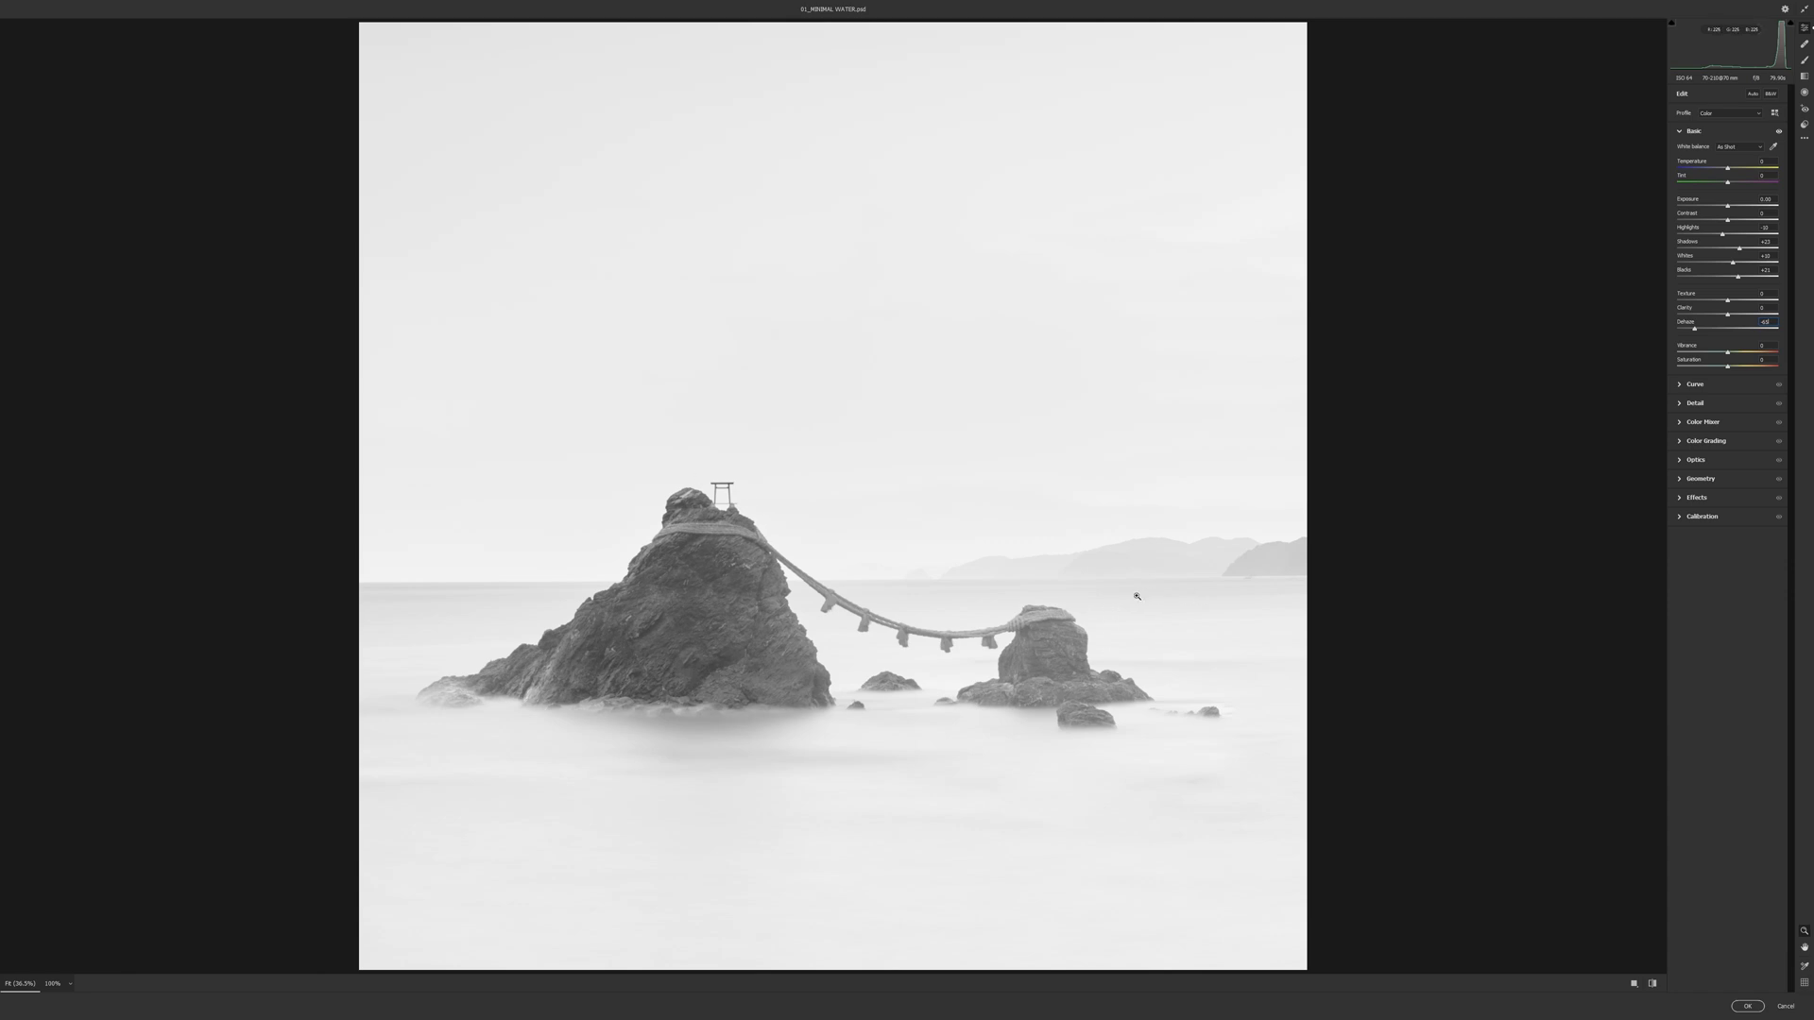
{"action": "left_click", "coordinate": [1748, 1007]}
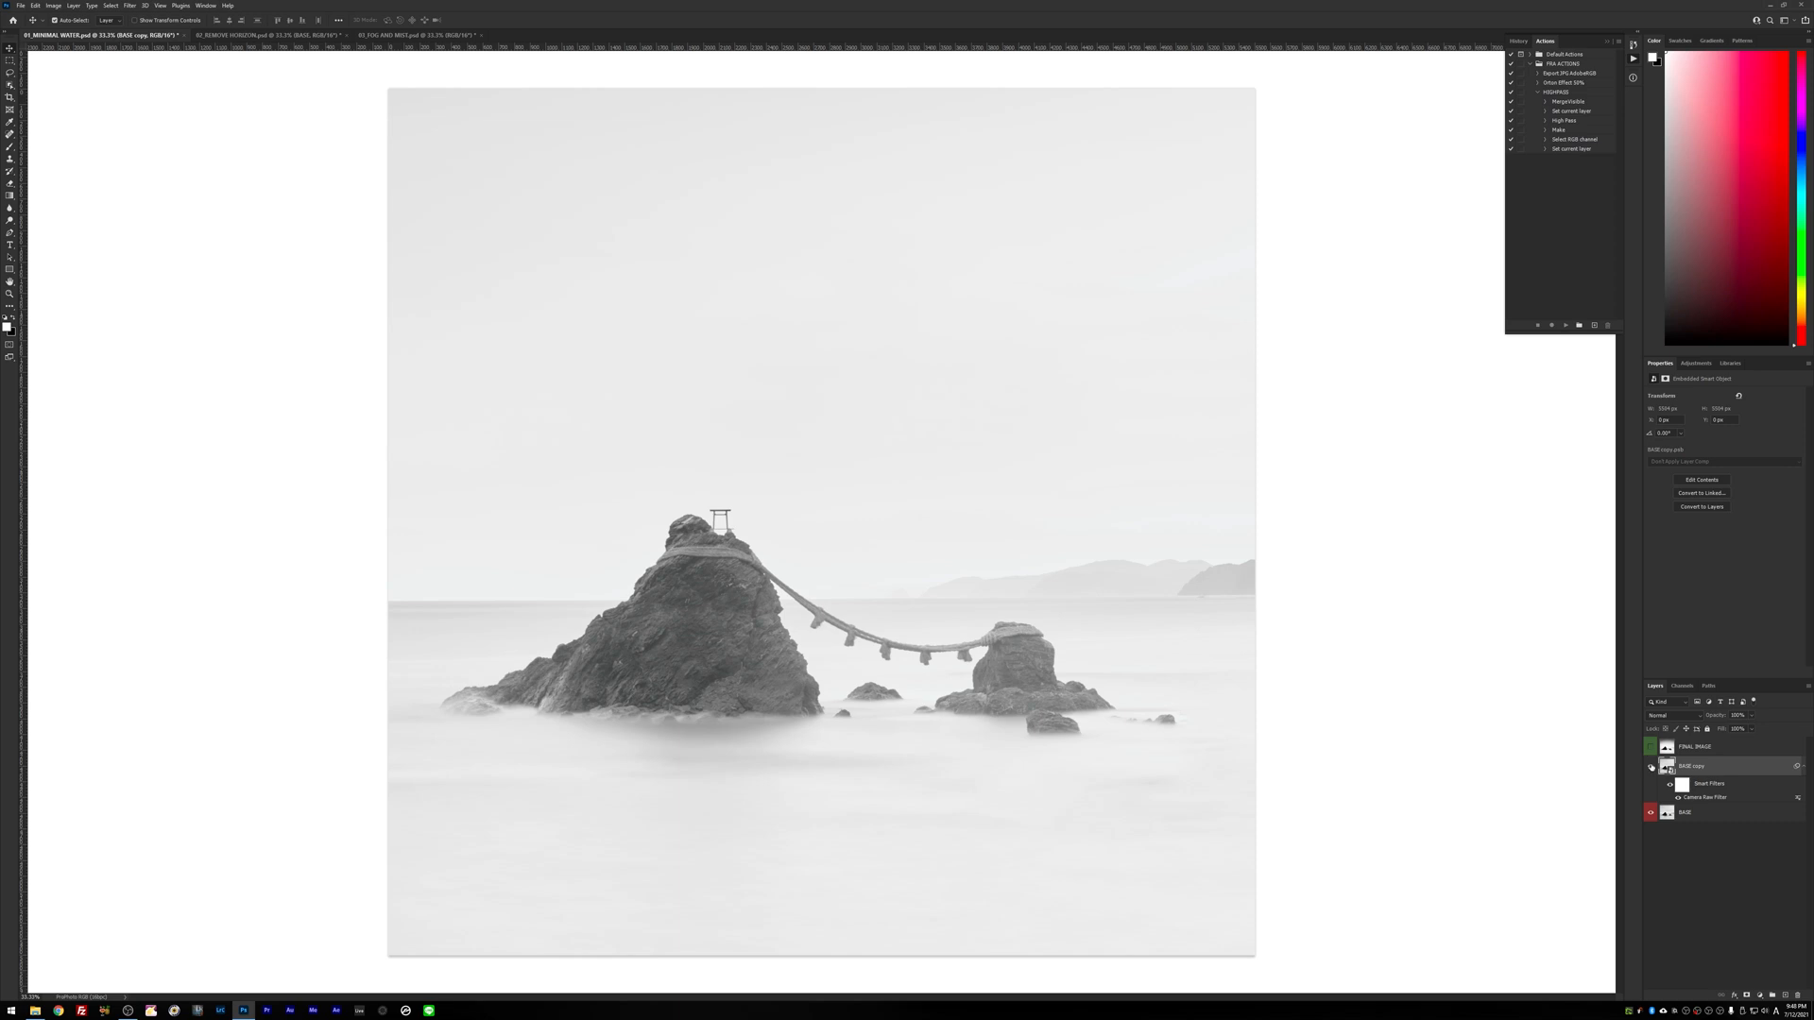
- Toggle the filtered copy's visibility to compare the dehazed version with the original photo
{"action": "left_click", "coordinate": [1652, 767]}
{"action": "left_click", "coordinate": [1652, 768]}
{"action": "left_click", "coordinate": [1652, 768]}
{"action": "left_click", "coordinate": [1652, 767]}
- Add a layer mask to the filtered BASE copy, invert it to black, and ready the Brush tool
{"action": "left_click", "coordinate": [1747, 995]}
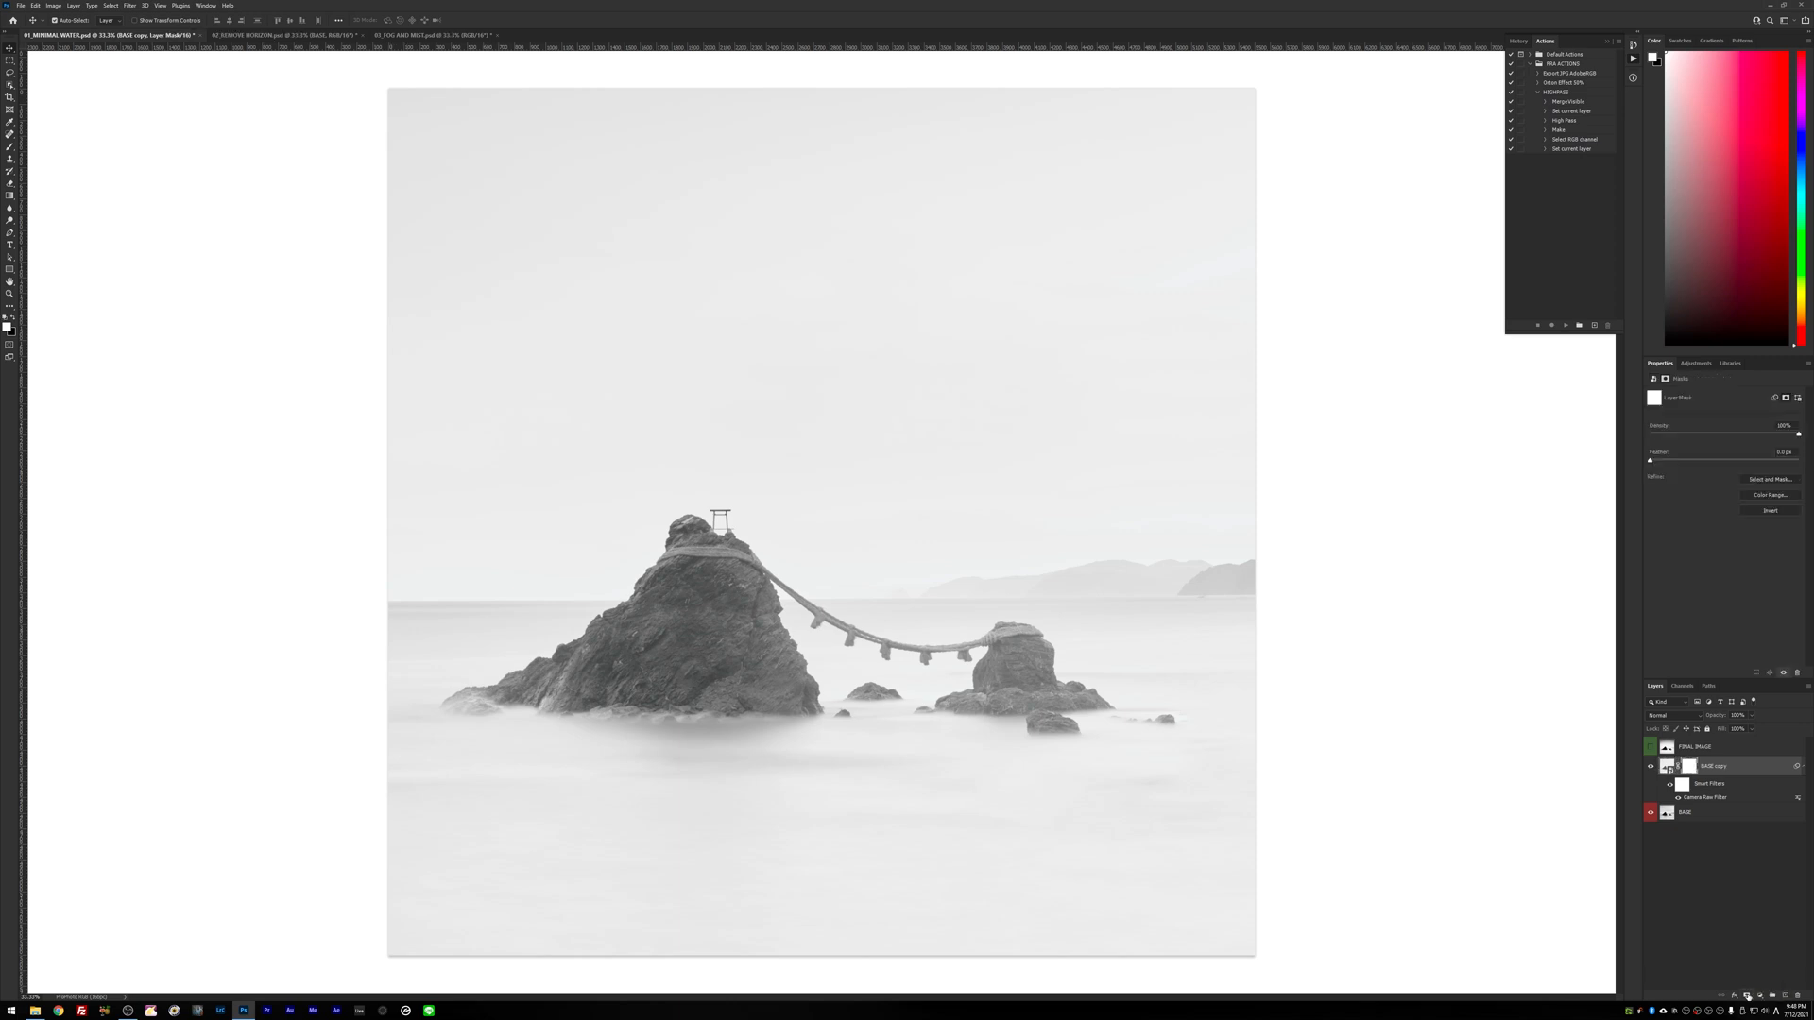
{"action": "left_click", "coordinate": [1771, 512]}
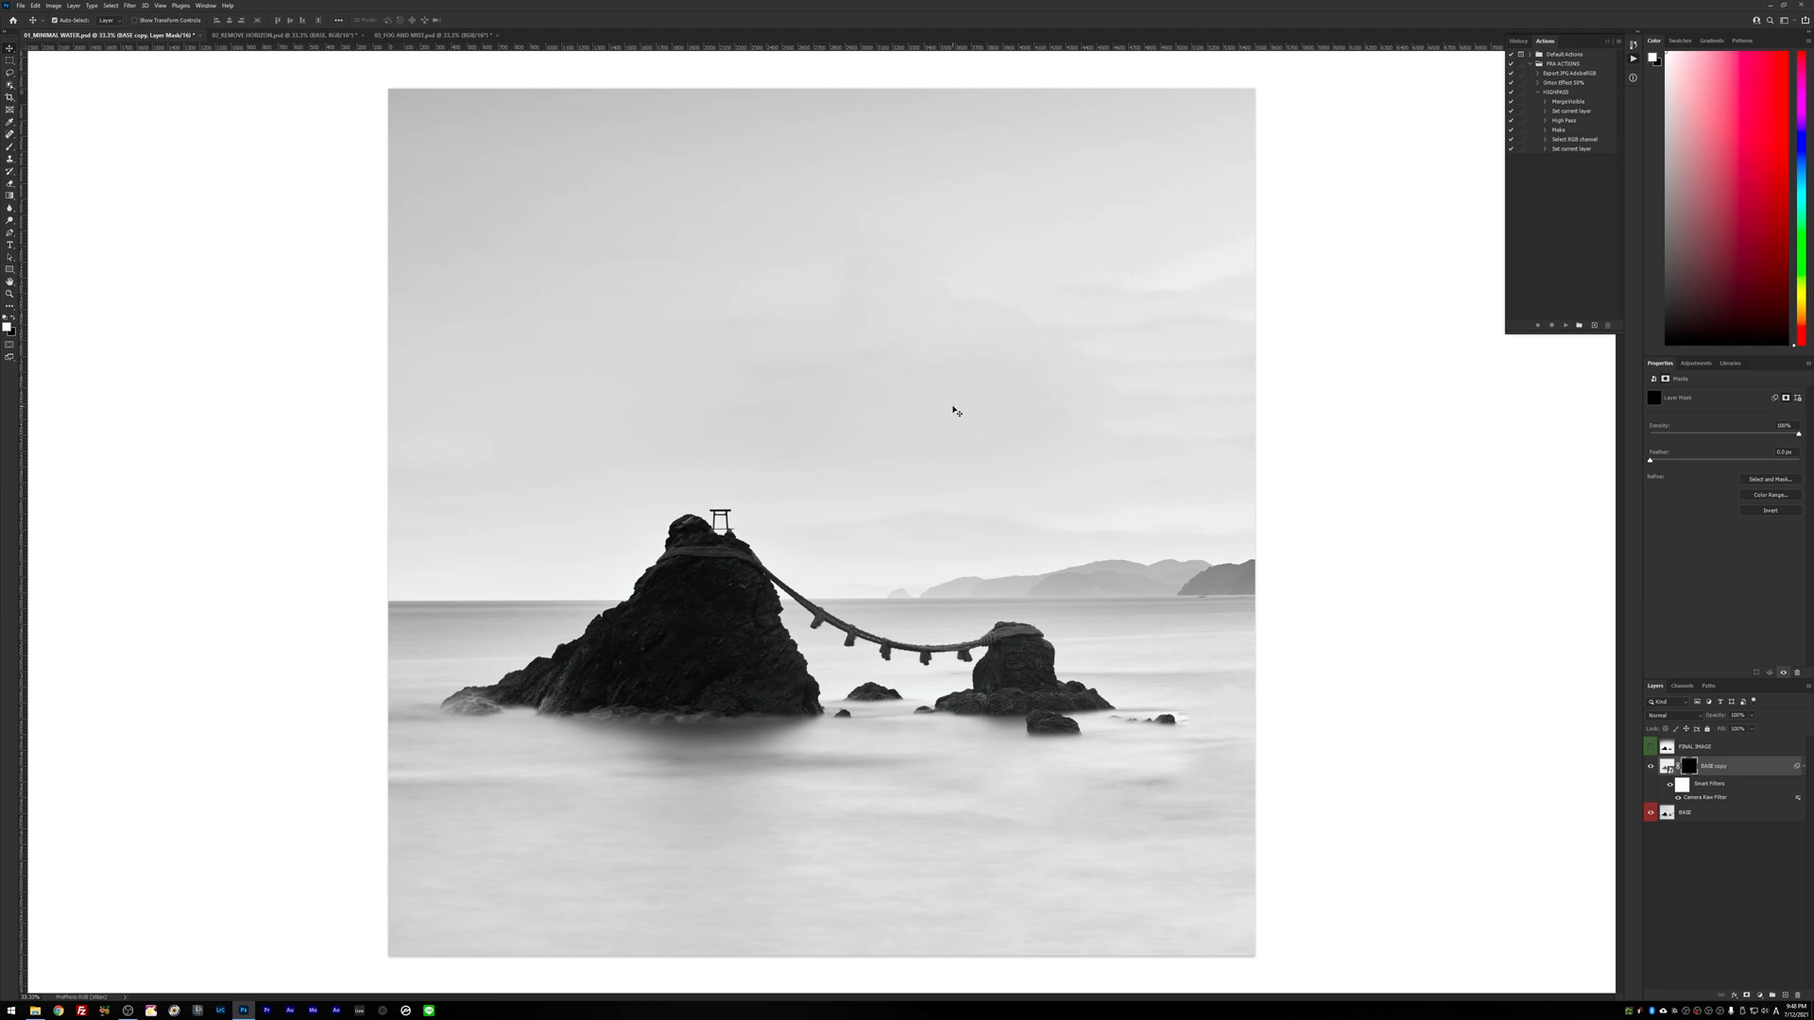
{"action": "key", "text": "b"}
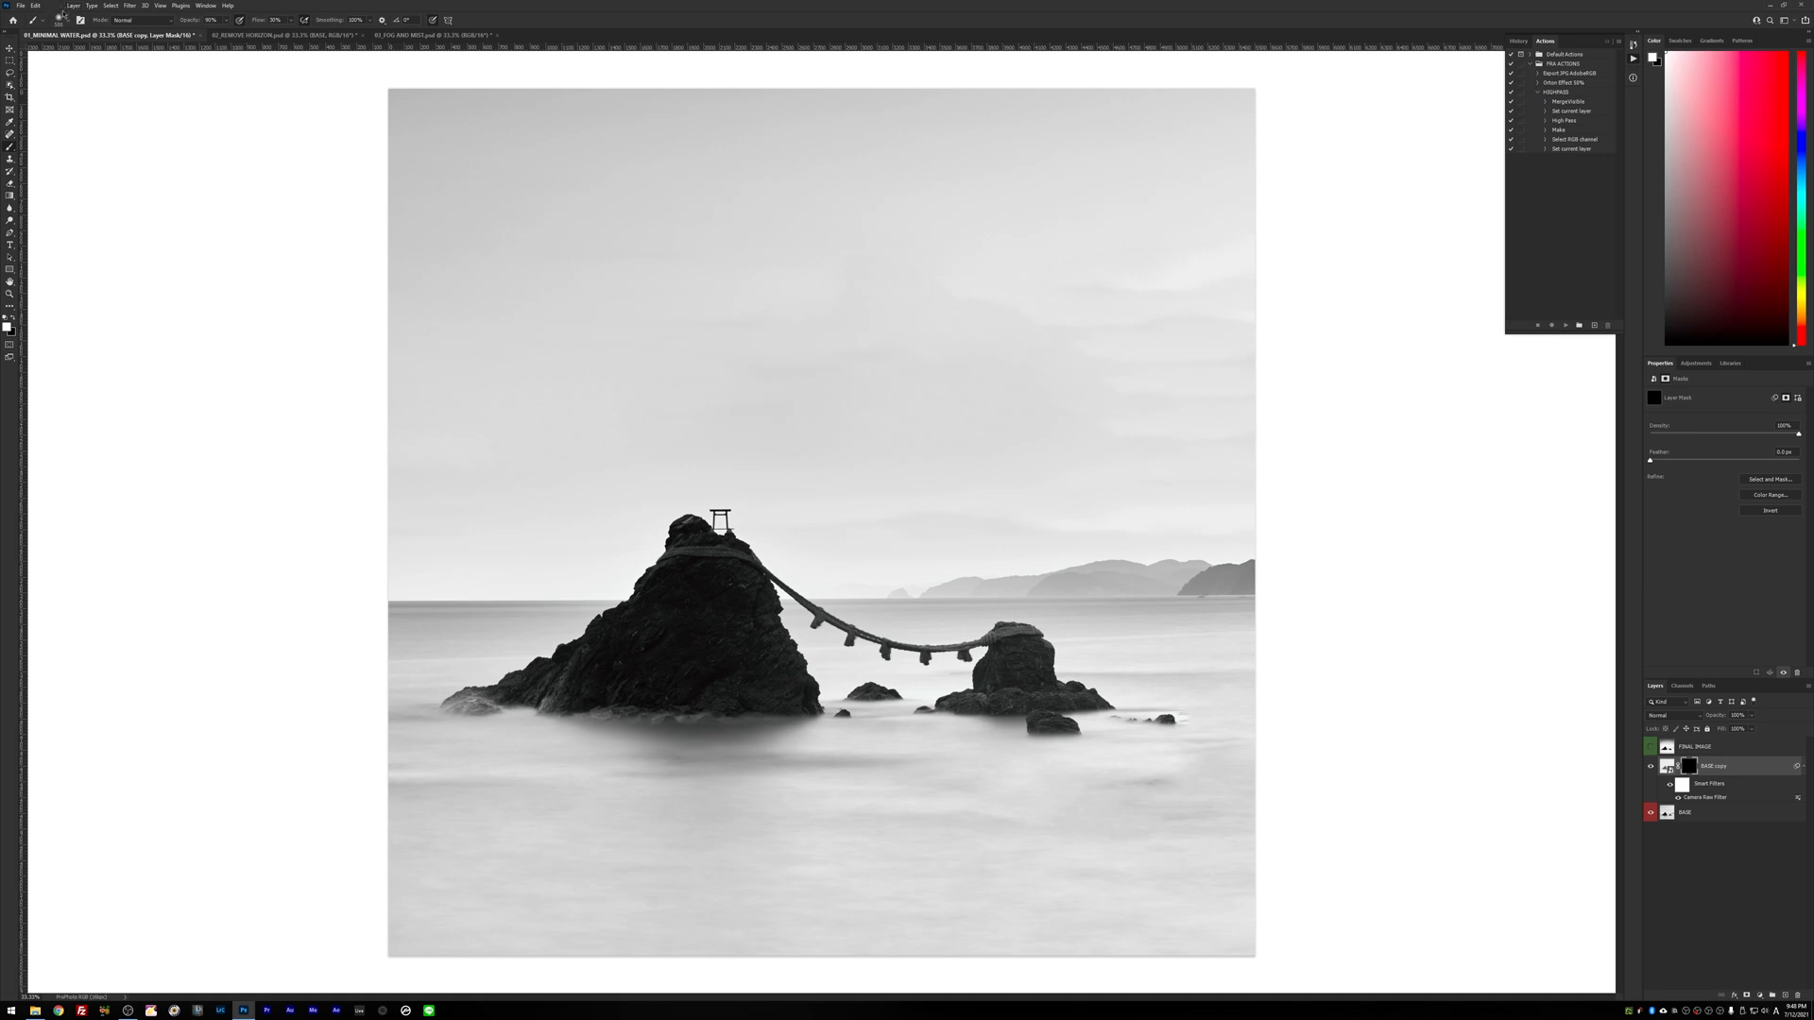
{"action": "left_click", "coordinate": [61, 20]}
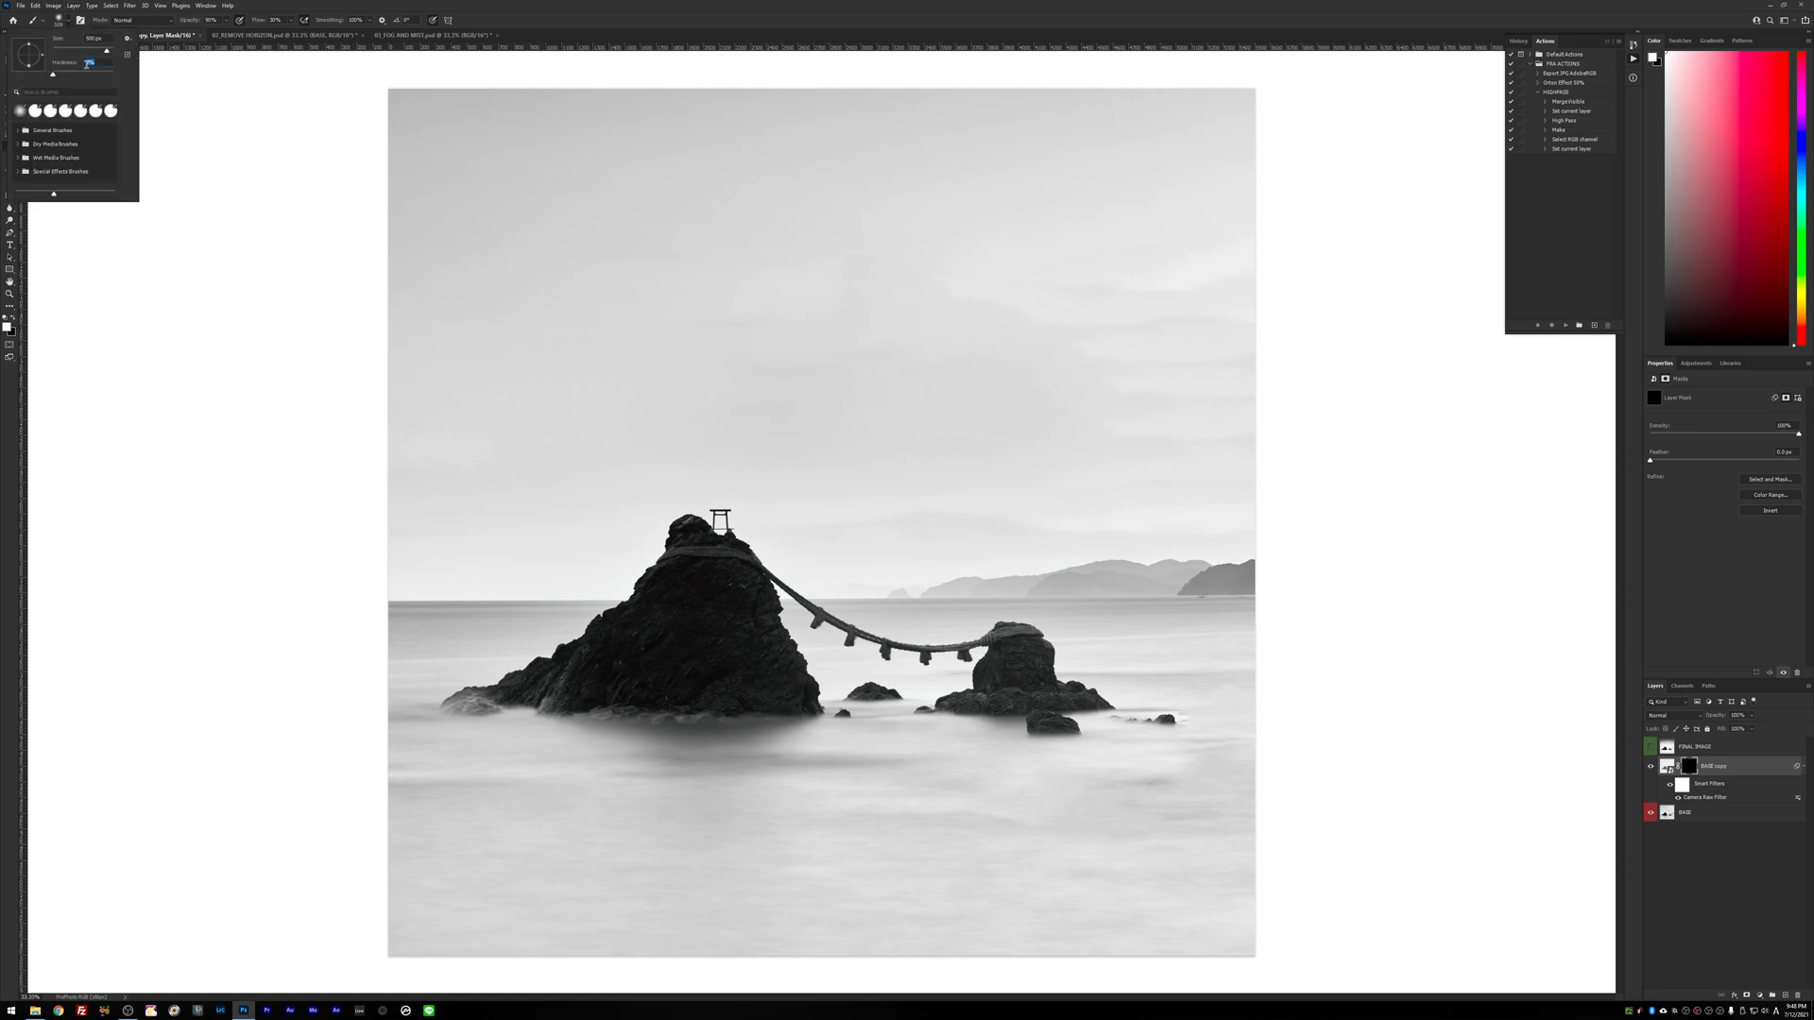
{"action": "left_click", "coordinate": [624, 8]}
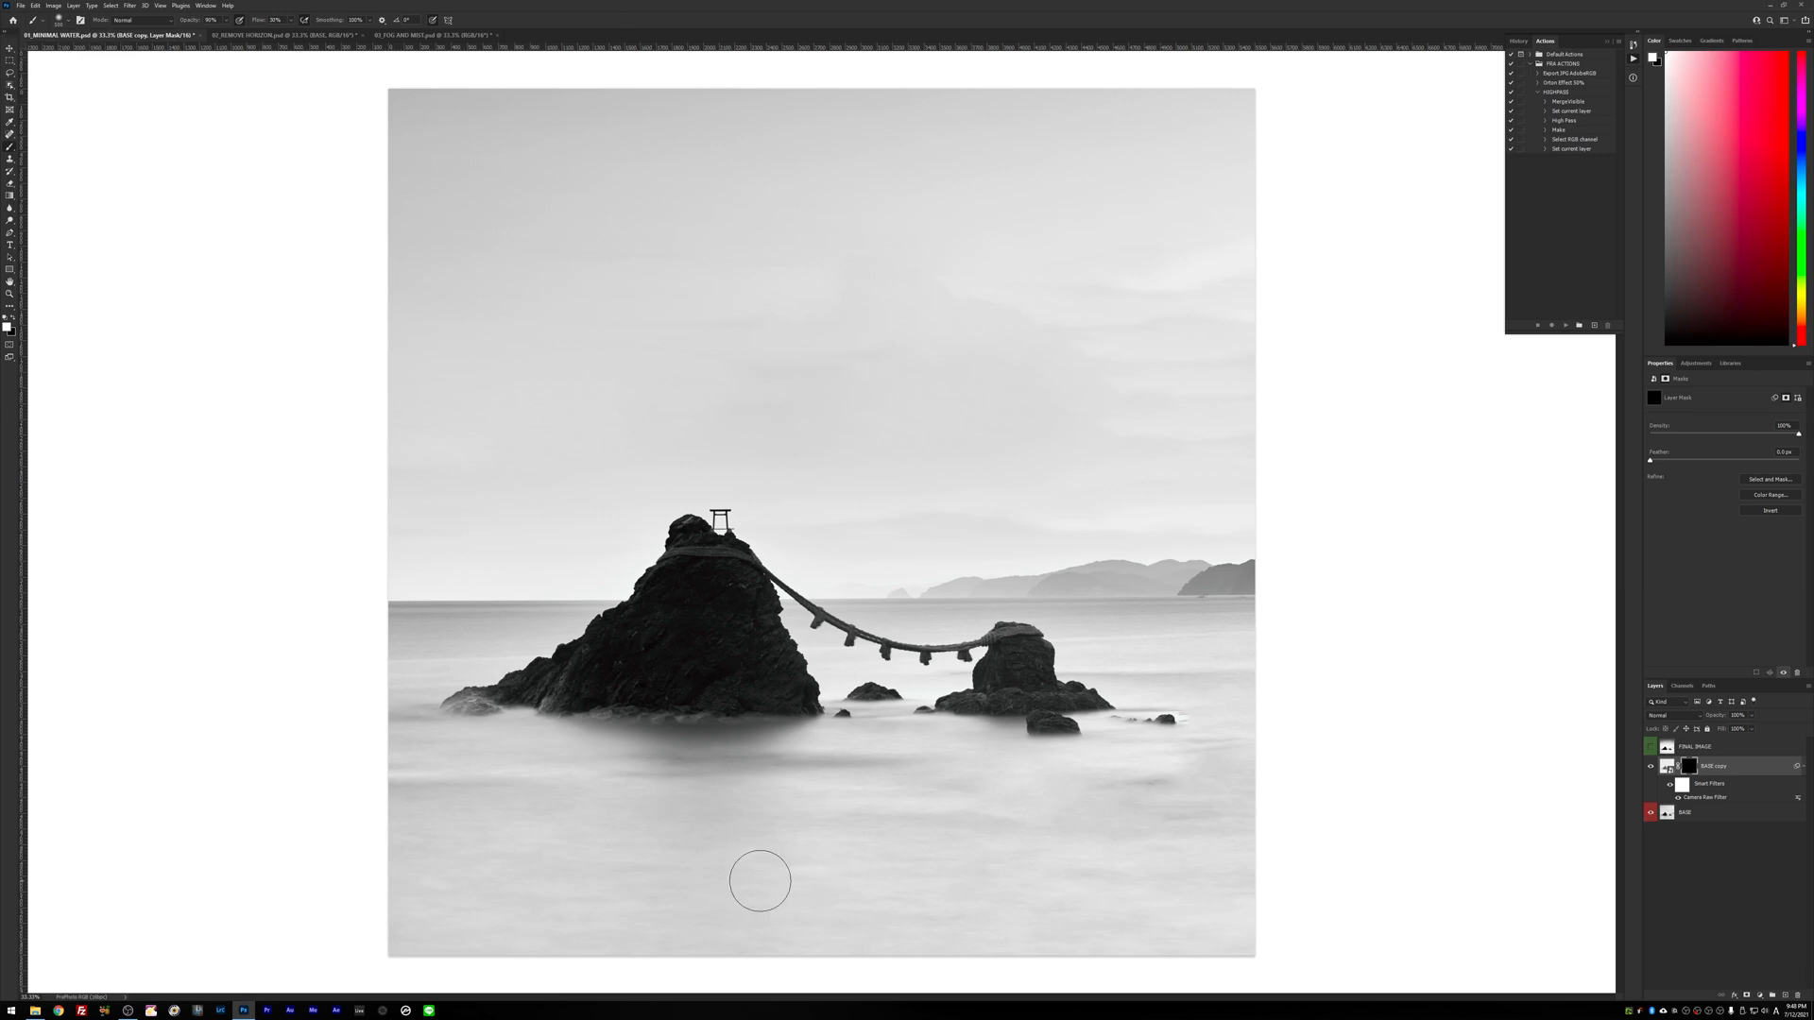
- Paint white on the mask over the foreground water with an enlarged brush to reveal the smoother water
{"action": "key", "text": "bracketright"}
{"action": "key", "text": "bracketright"}
{"action": "key", "text": "bracketright"}
{"action": "key", "text": "bracketright"}
{"action": "key", "text": "bracketright"}
{"action": "key", "text": "bracketright"}
{"action": "key", "text": "bracketright"}
{"action": "key", "text": "bracketright"}
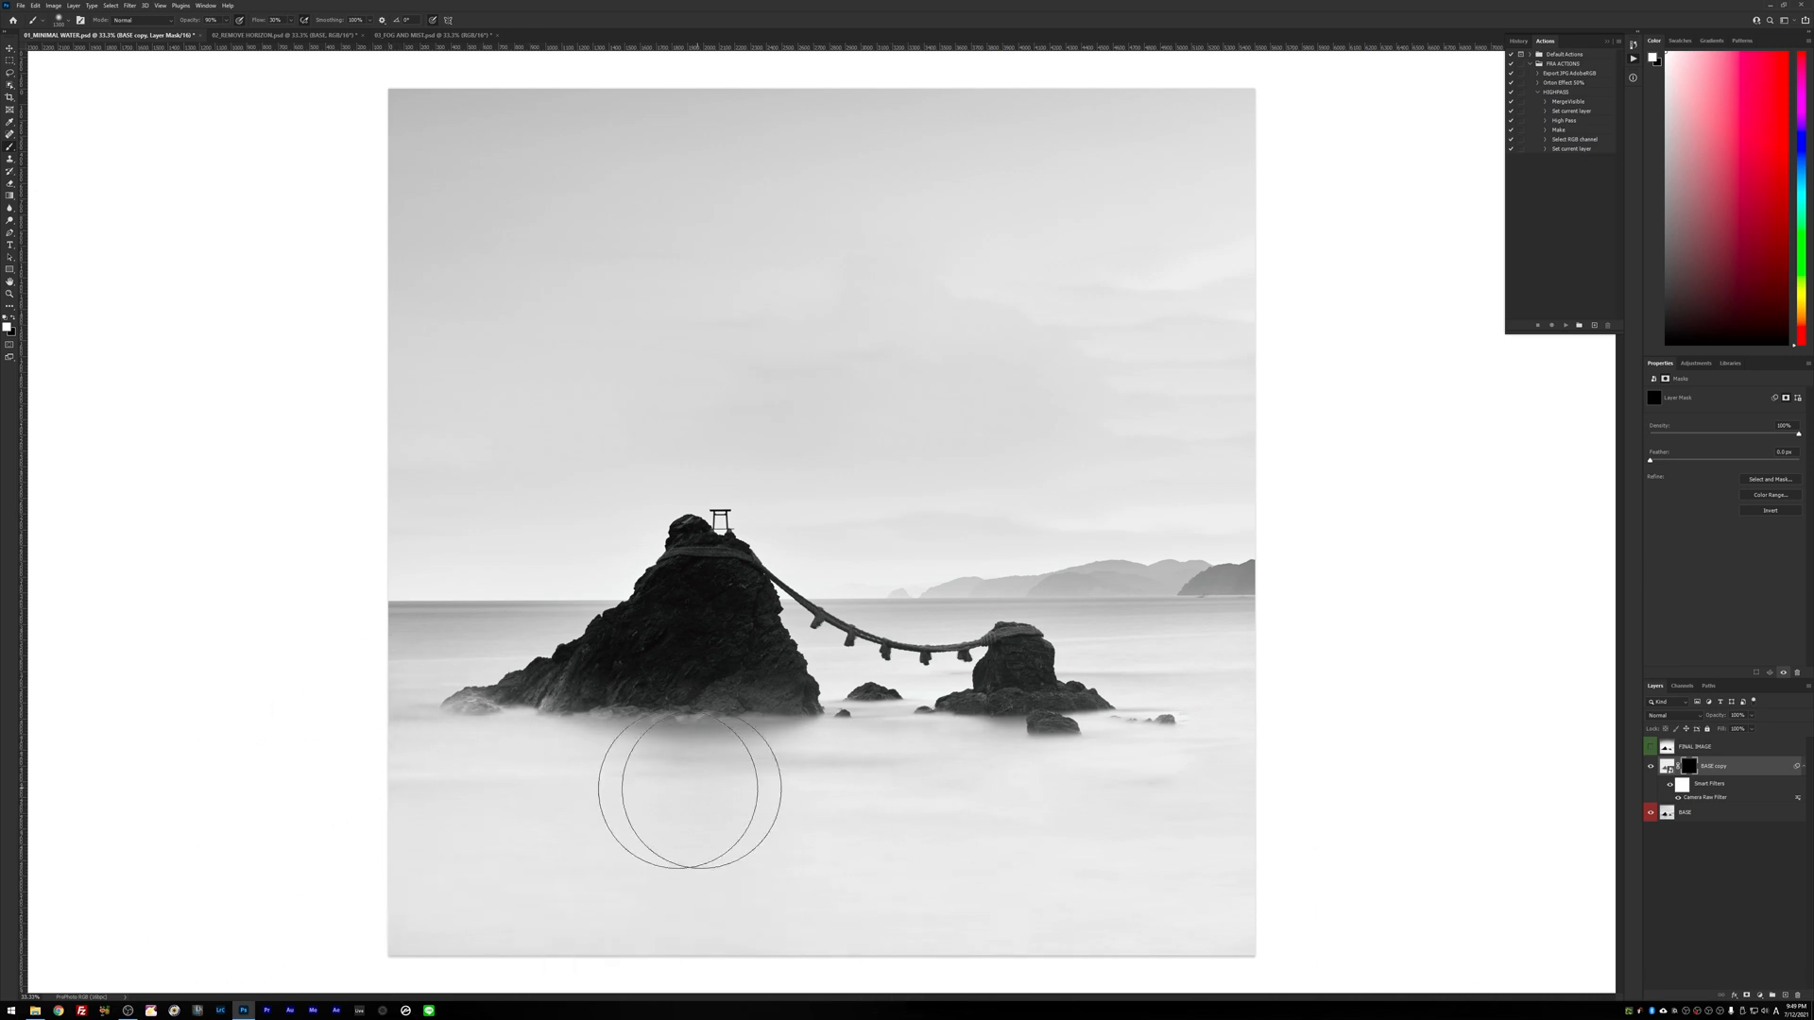
- Paint the mask white over the water around the rocks and below the horizon with a smaller brush
{"action": "key", "text": "bracketleft"}
{"action": "key", "text": "bracketleft"}
{"action": "key", "text": "bracketleft"}
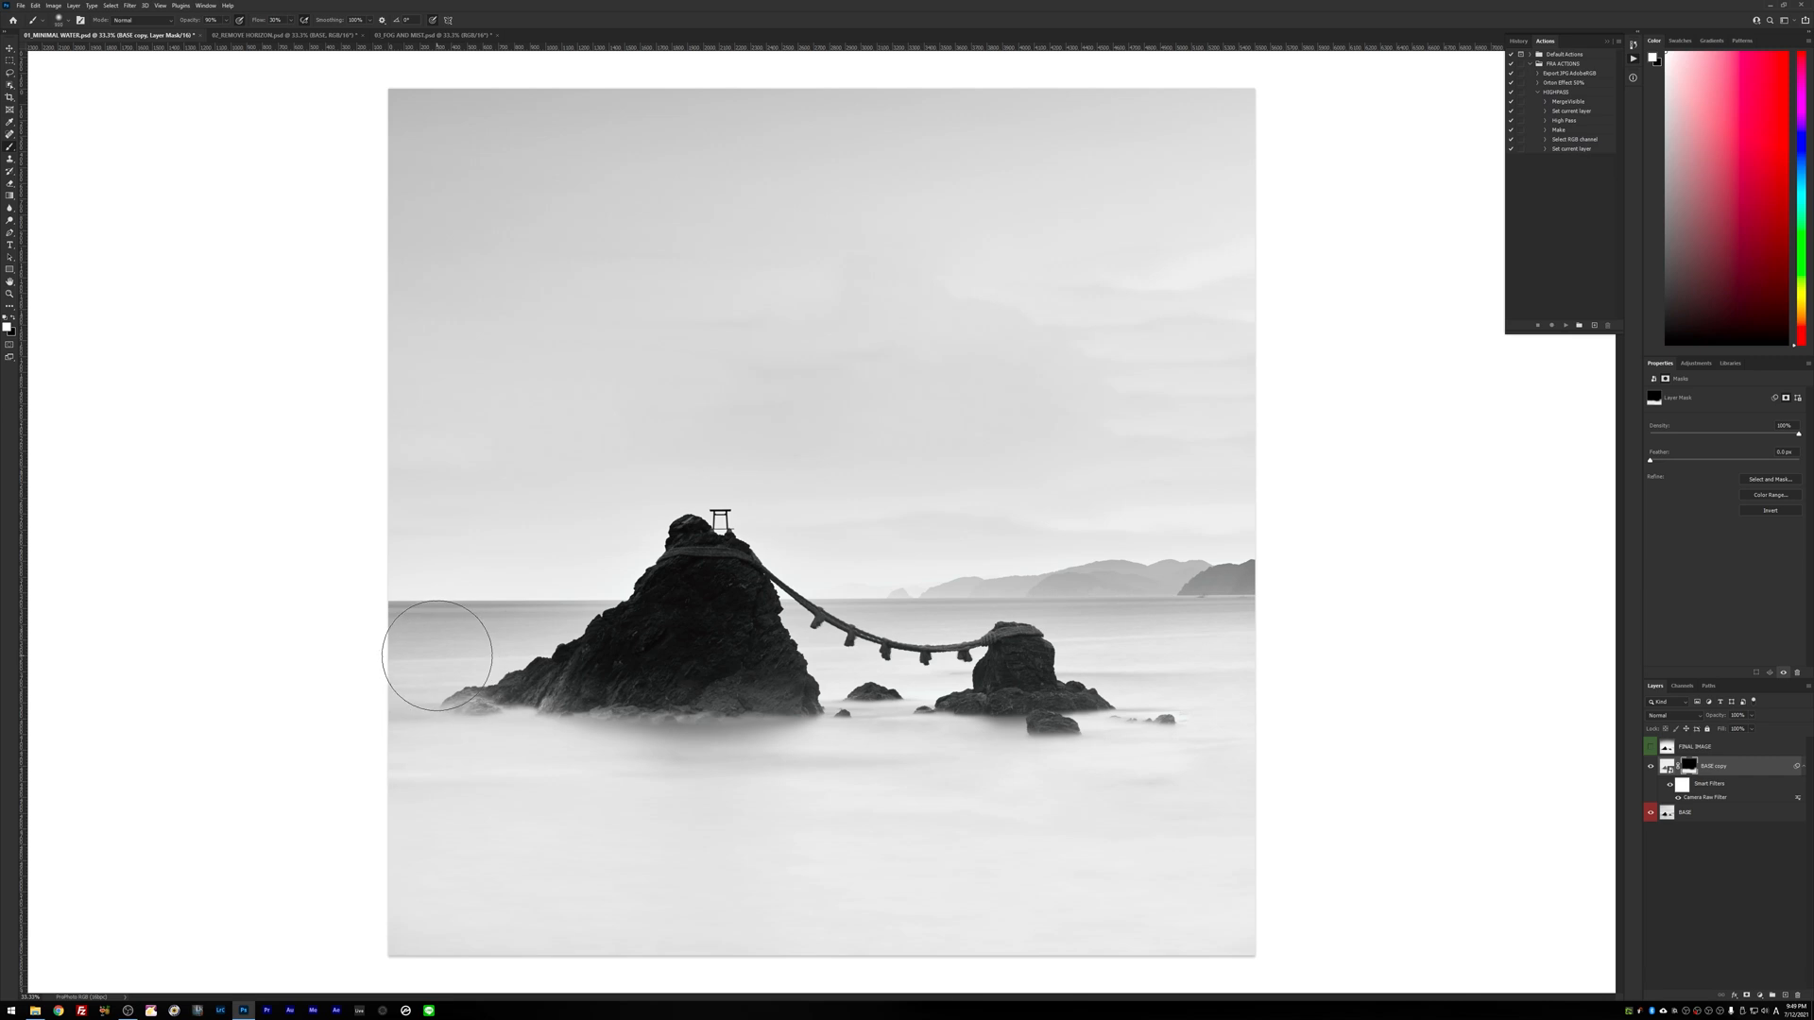
{"action": "mouse_move", "coordinate": [372, 613]}
{"action": "left_mouse_down"}
{"action": "mouse_move", "coordinate": [567, 615]}
{"action": "mouse_move", "coordinate": [380, 725]}
{"action": "left_mouse_up"}
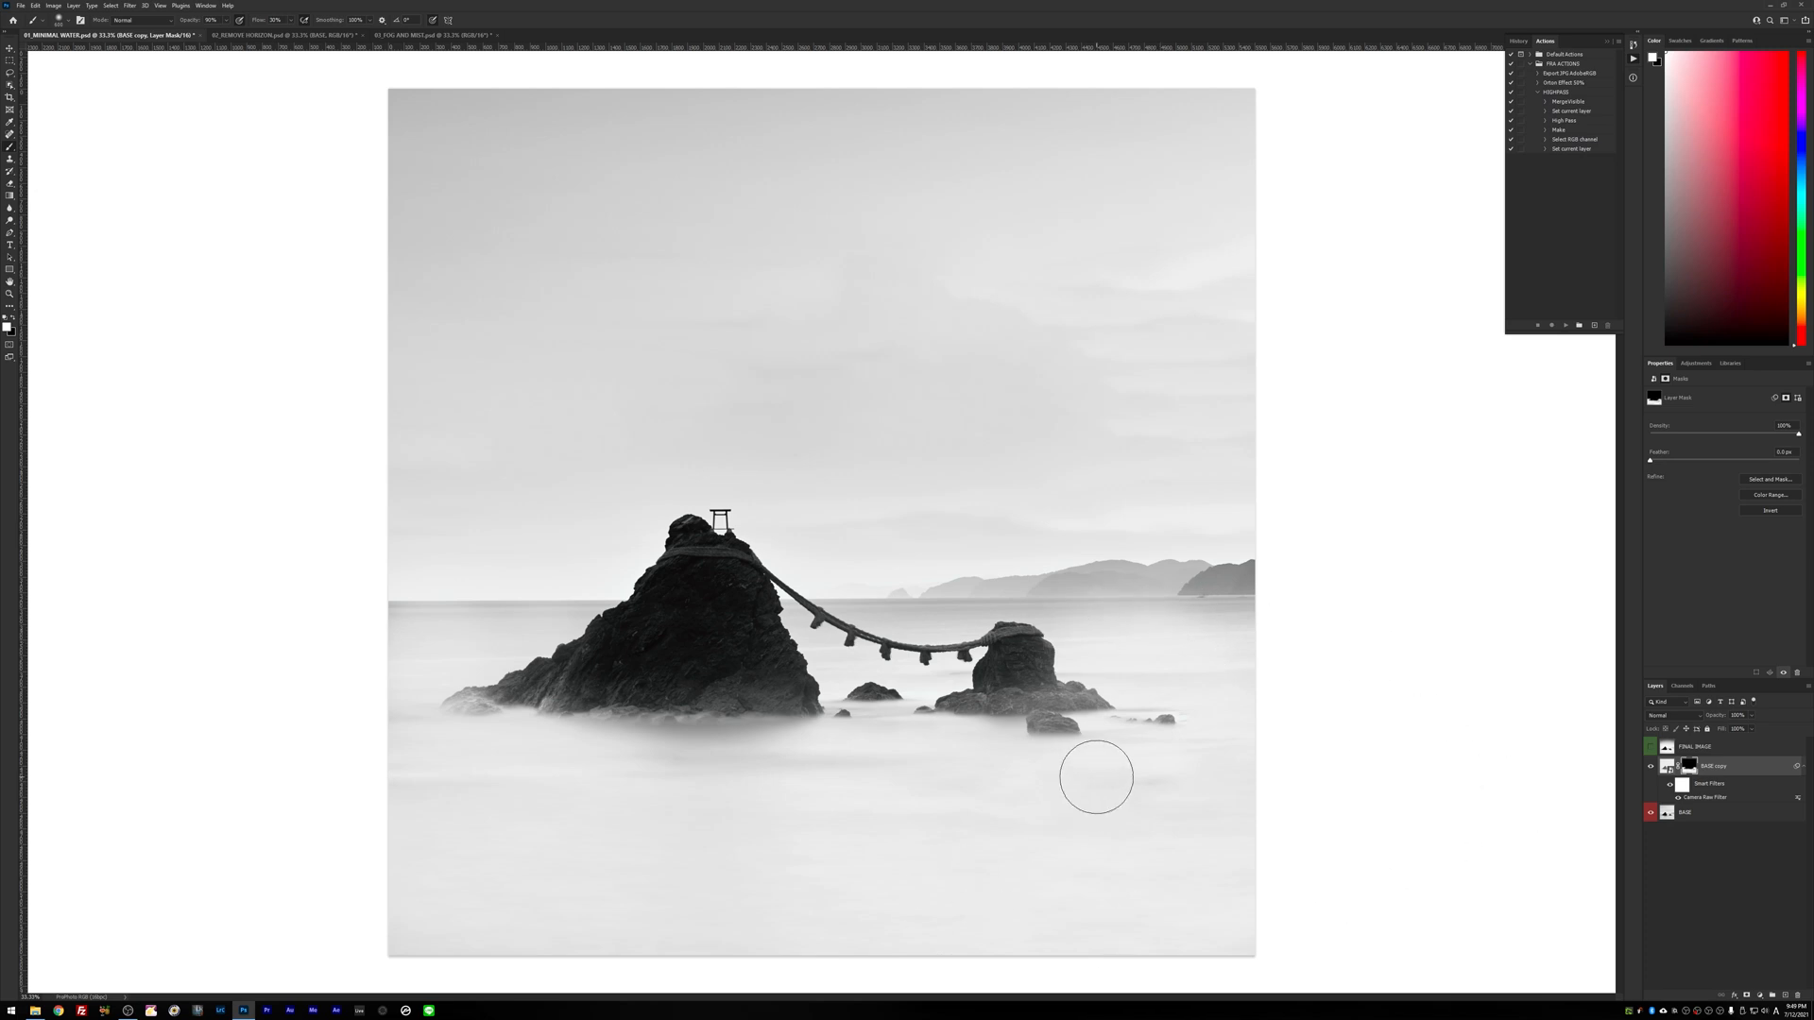
- Reopen the BASE copy's Camera Raw smart filter and pull the lower part of the parametric curve down for more contrast
{"action": "left_click", "coordinate": [1708, 799]}
{"action": "double_click", "coordinate": [1721, 790]}
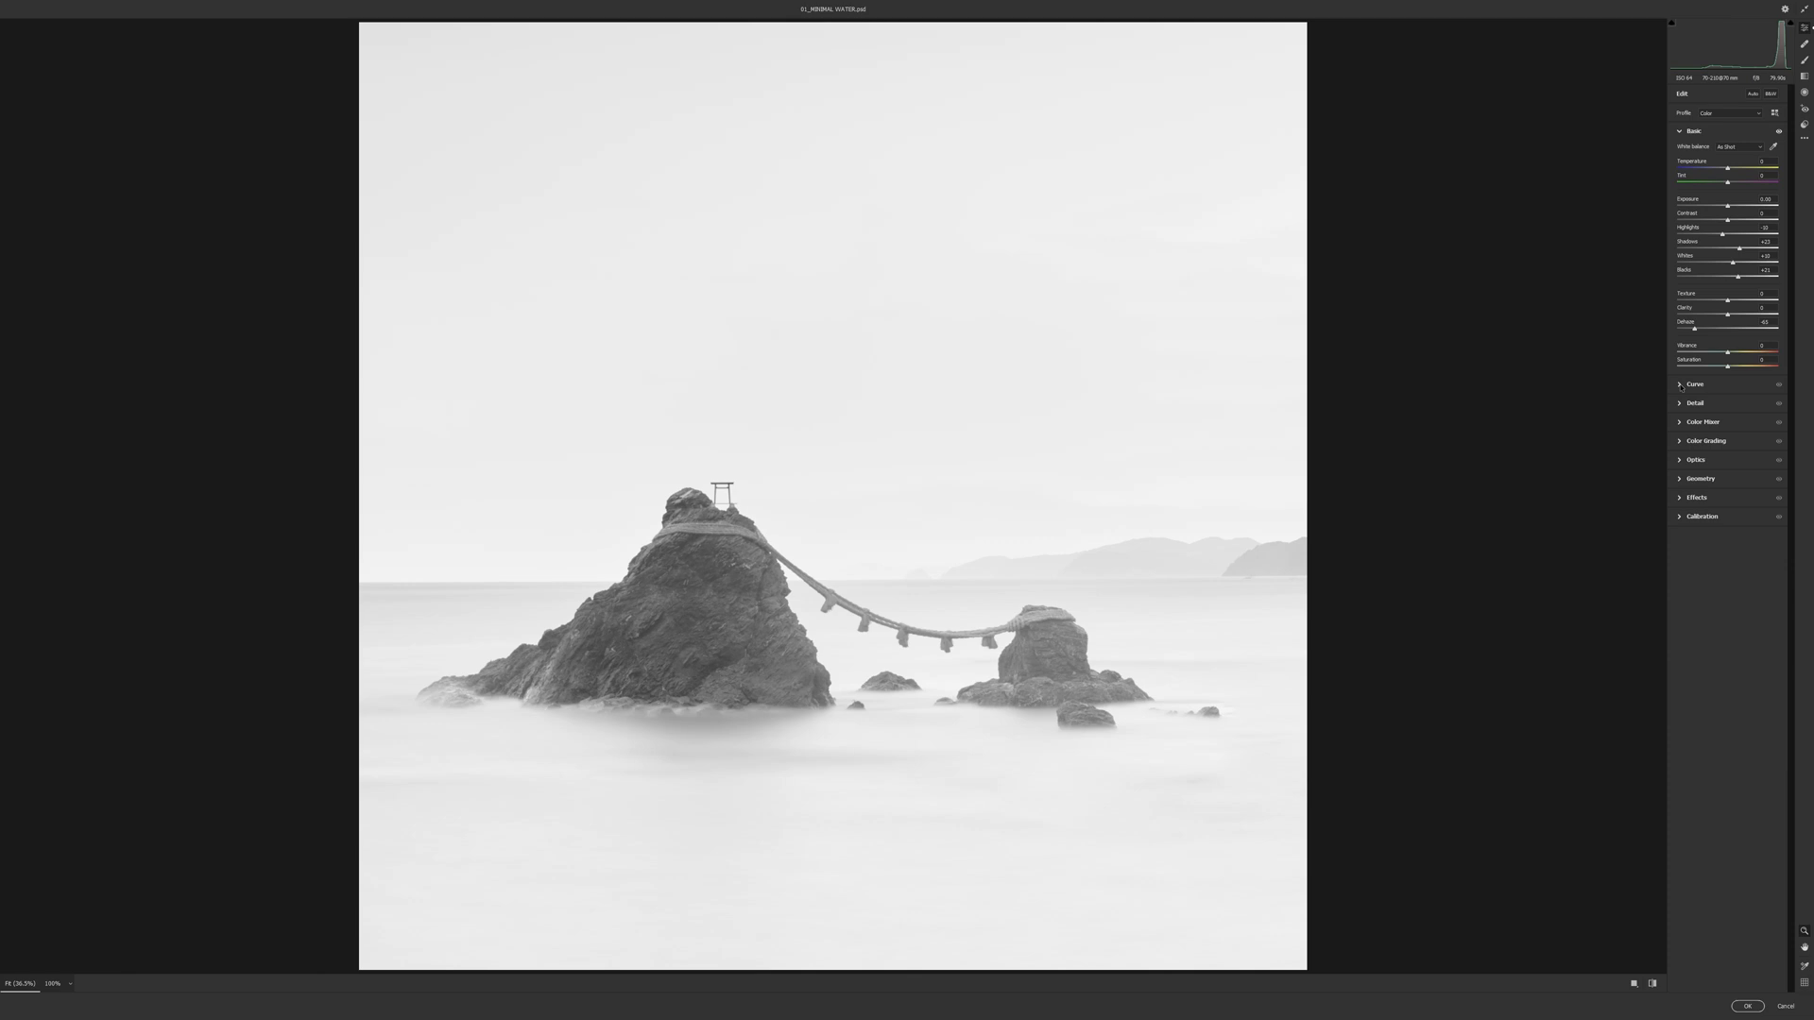
{"action": "left_click", "coordinate": [1681, 384]}
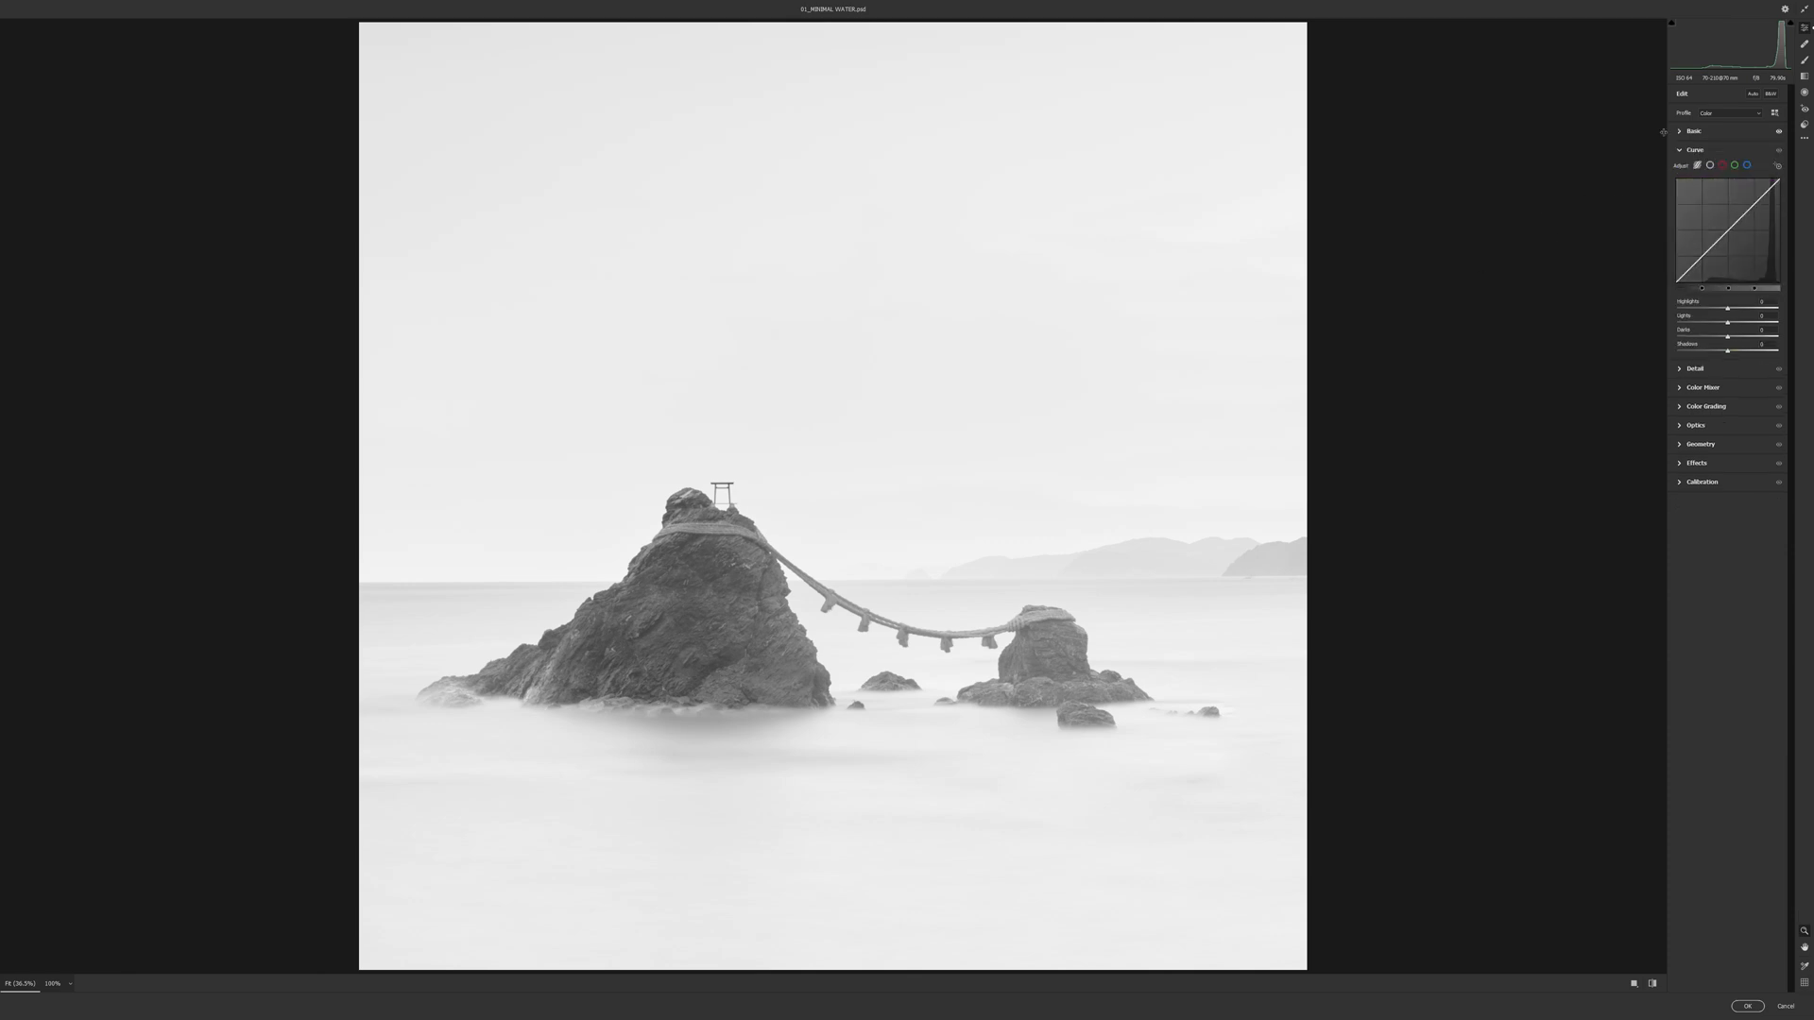
{"action": "mouse_move", "coordinate": [1702, 256]}
{"action": "left_mouse_down"}
{"action": "mouse_move", "coordinate": [1746, 209]}
{"action": "mouse_move", "coordinate": [1708, 265]}
{"action": "left_mouse_up"}
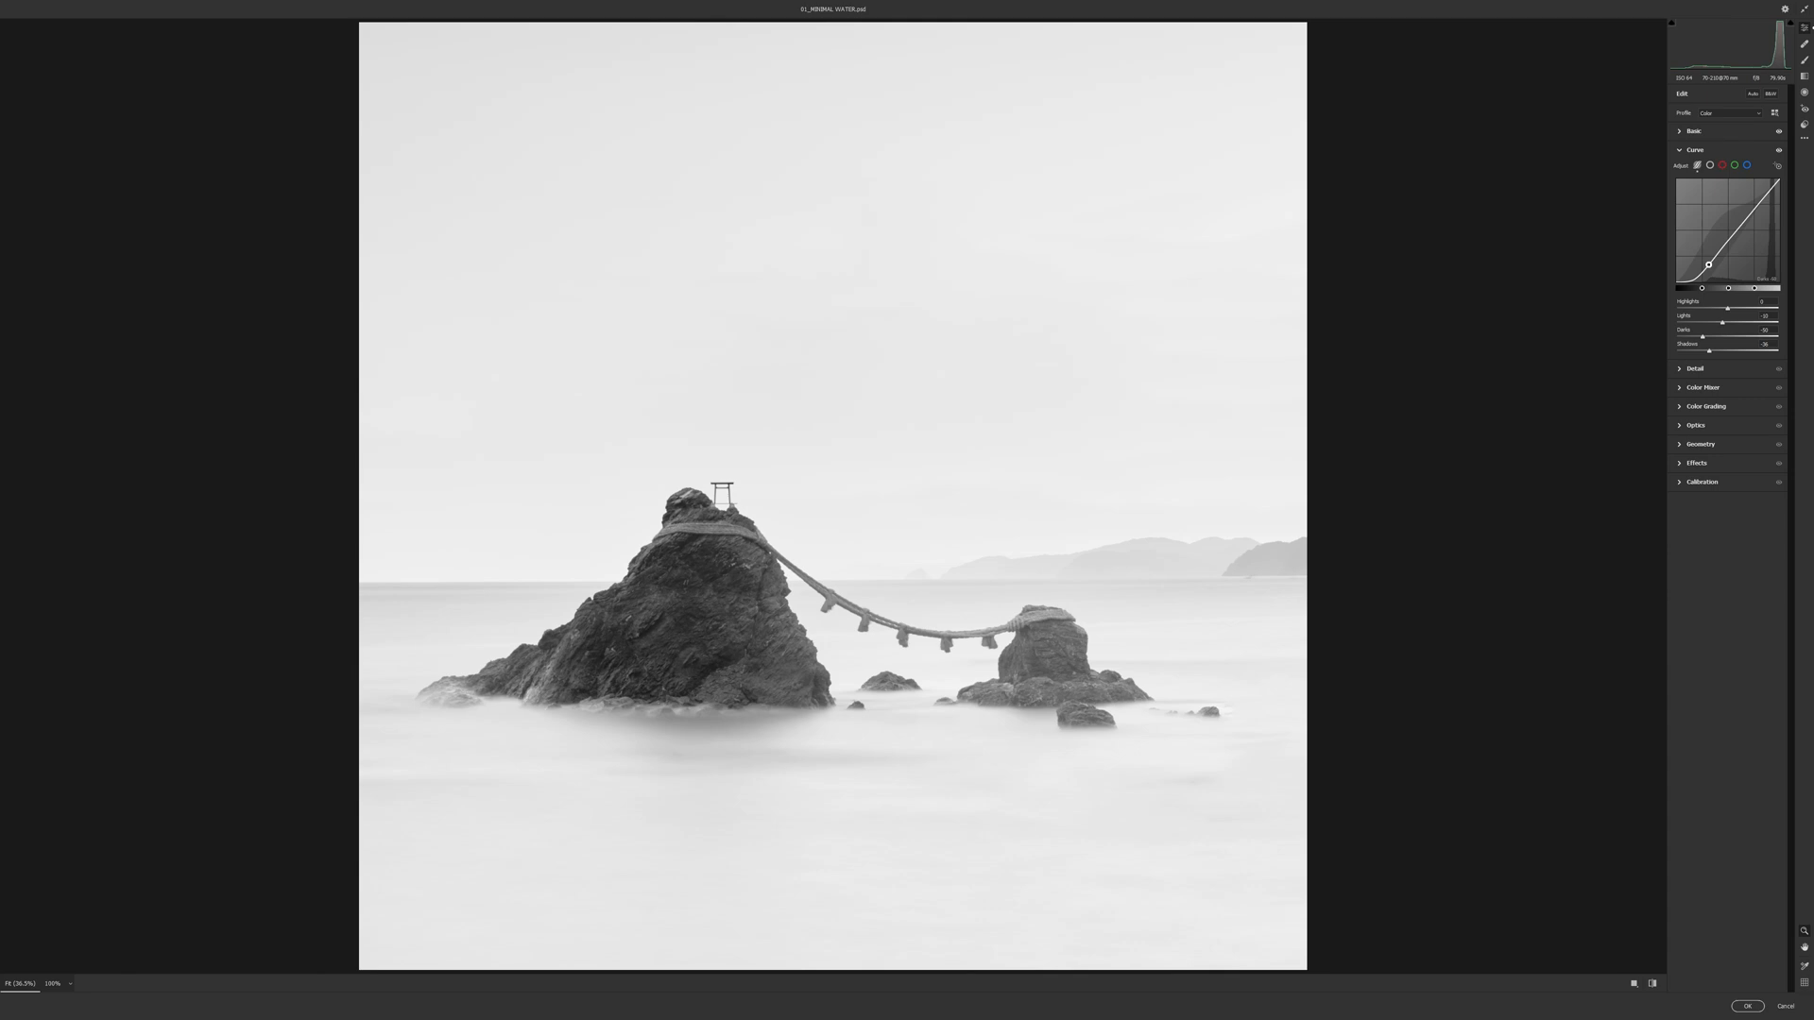
{"action": "left_click", "coordinate": [1747, 1007]}
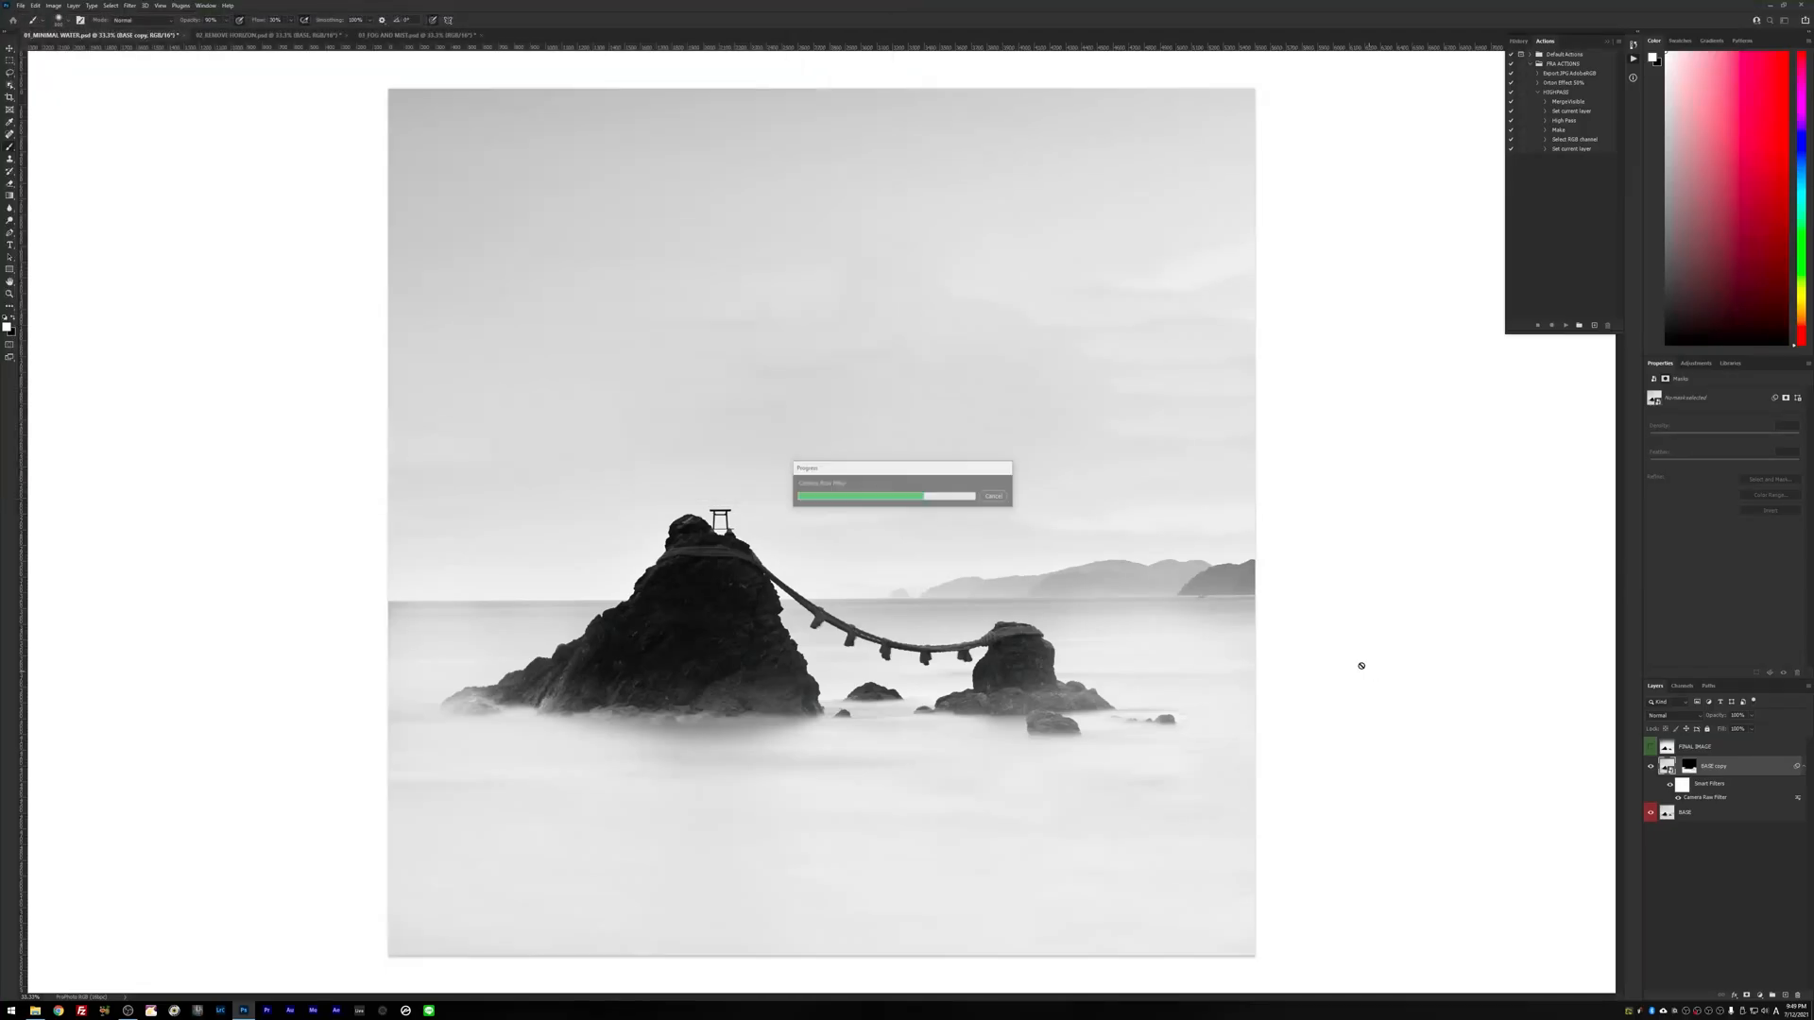
- Toggle the masked BASE copy's visibility to compare the water before and after the edit
{"action": "left_click", "coordinate": [1651, 769]}
{"action": "left_click", "coordinate": [1651, 769]}
{"action": "left_click", "coordinate": [1651, 770]}
{"action": "left_click", "coordinate": [1651, 769]}
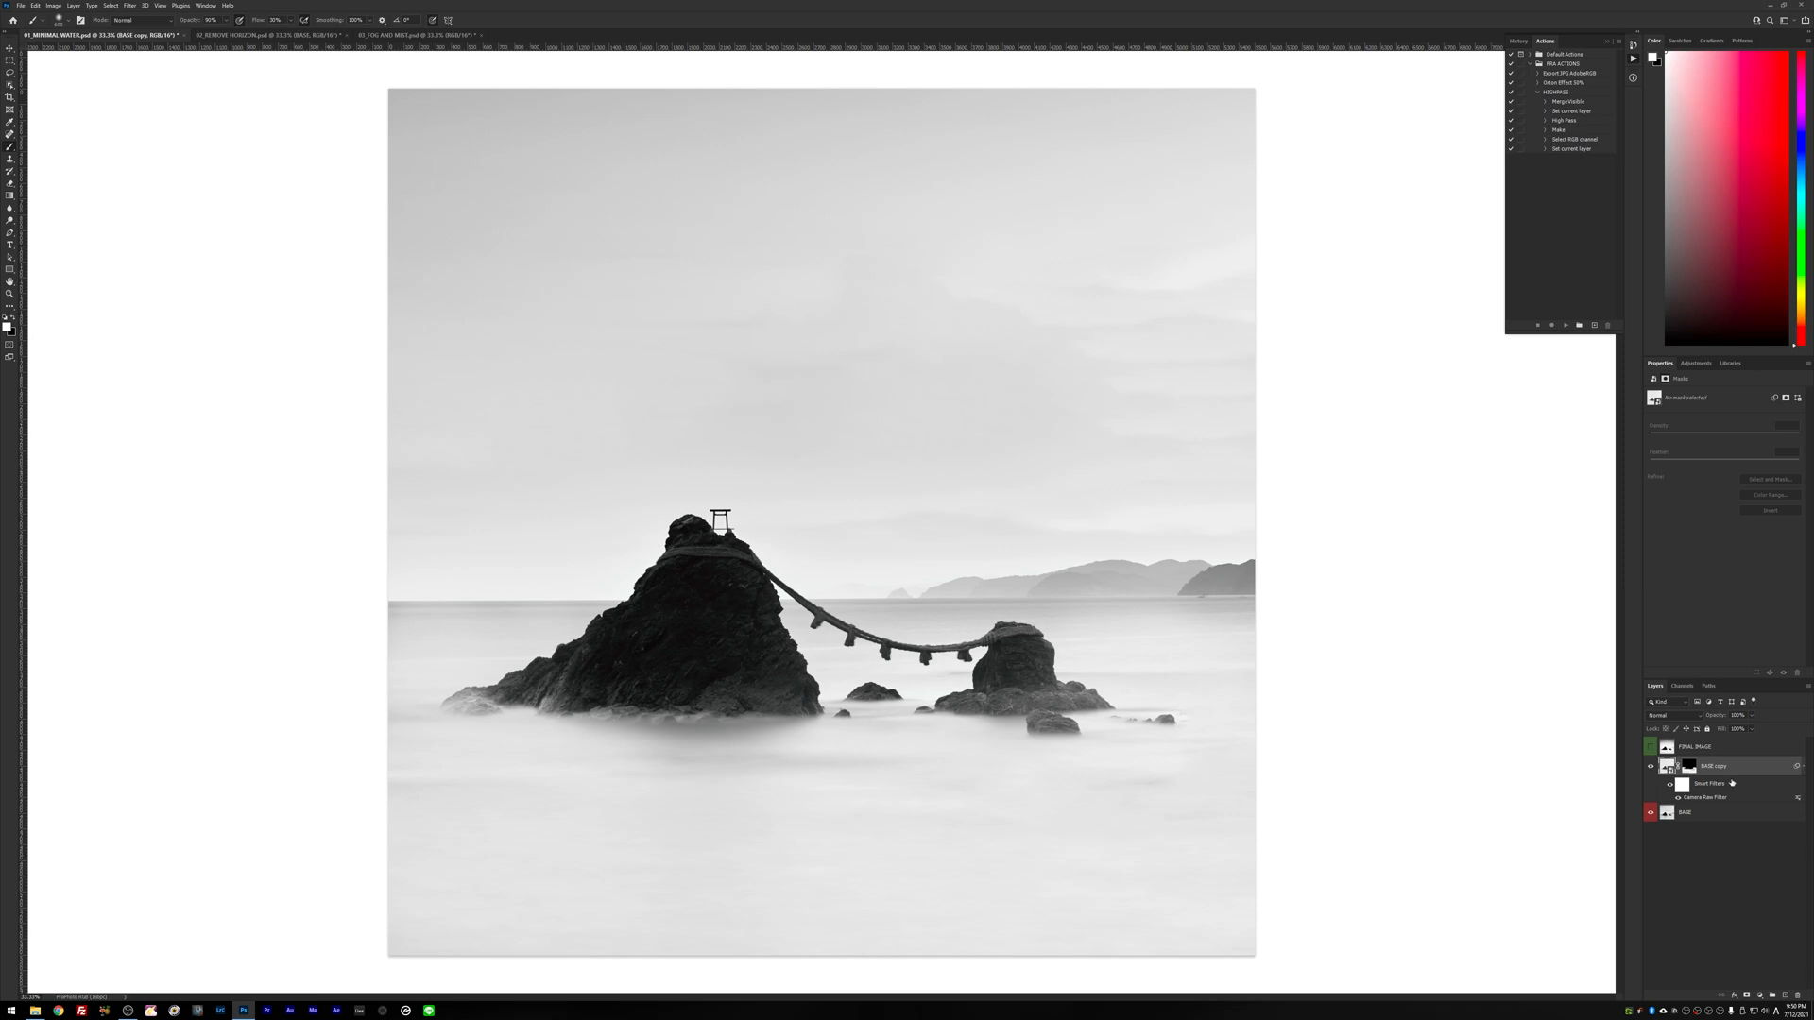
- Show the FINAL IMAGE layer and compare it with the BASE layer shown on its own
{"action": "left_click", "coordinate": [1728, 839]}
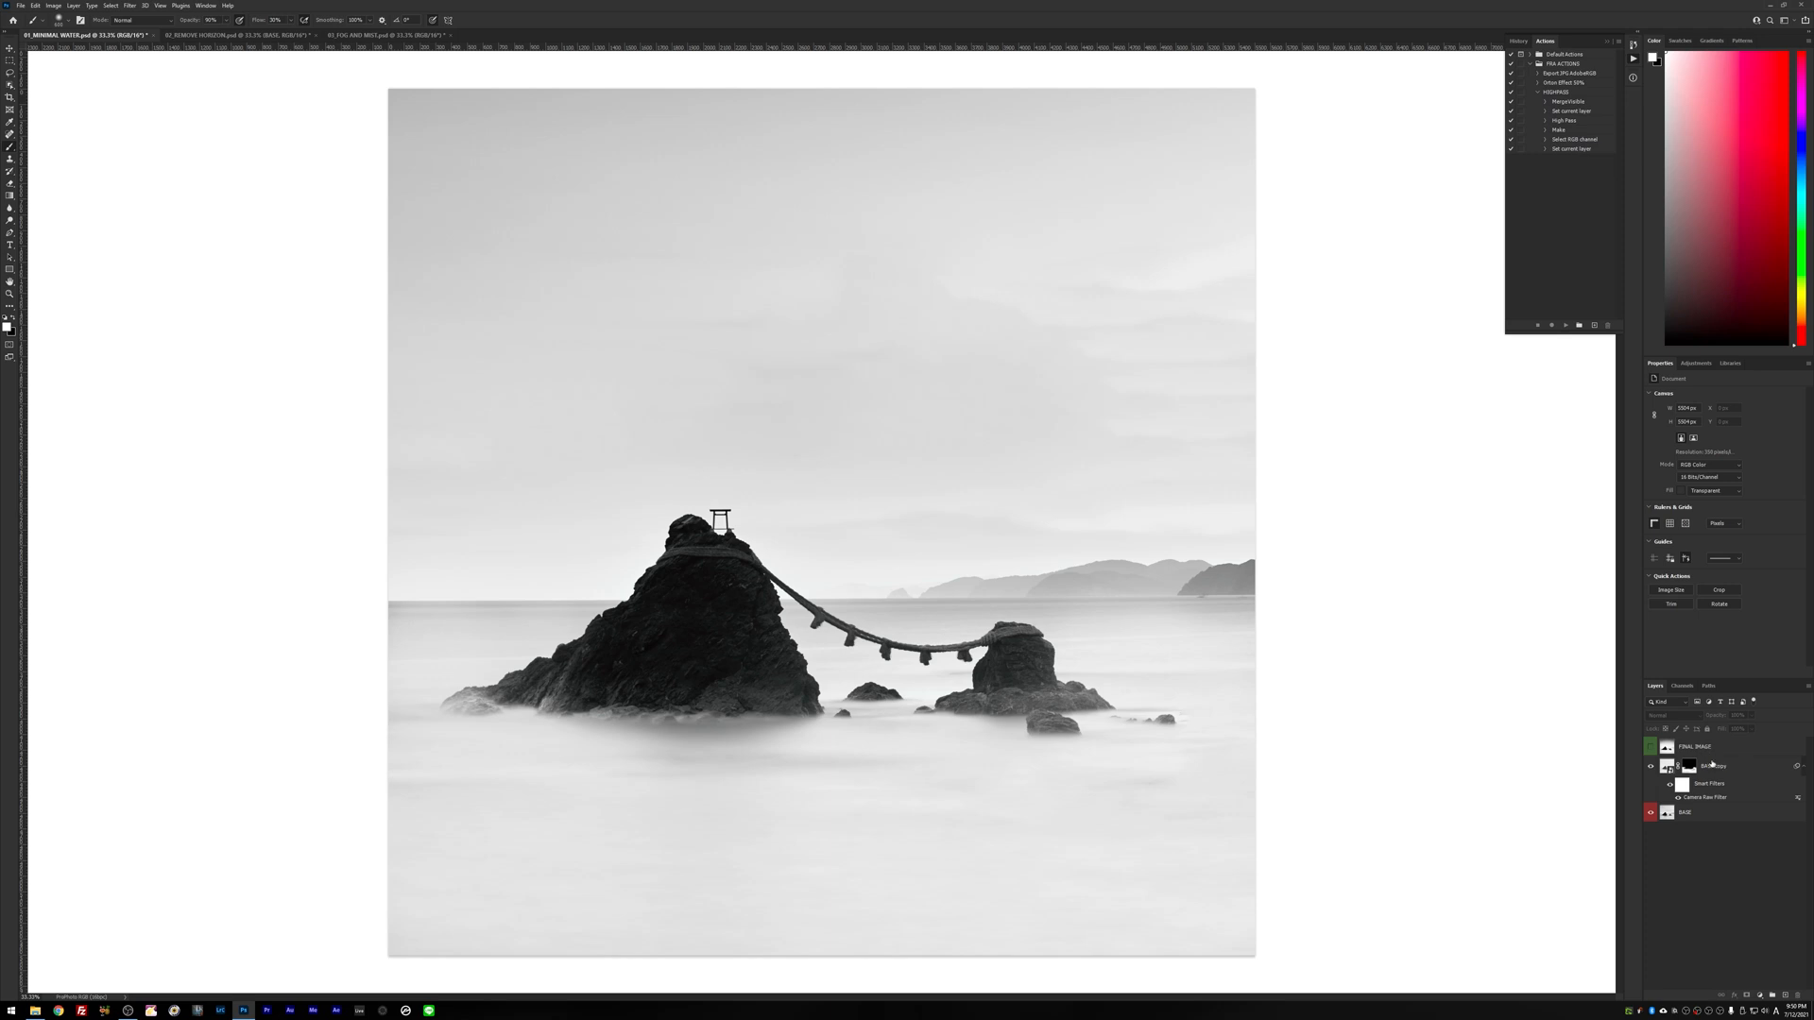
{"action": "left_click", "coordinate": [1652, 748]}
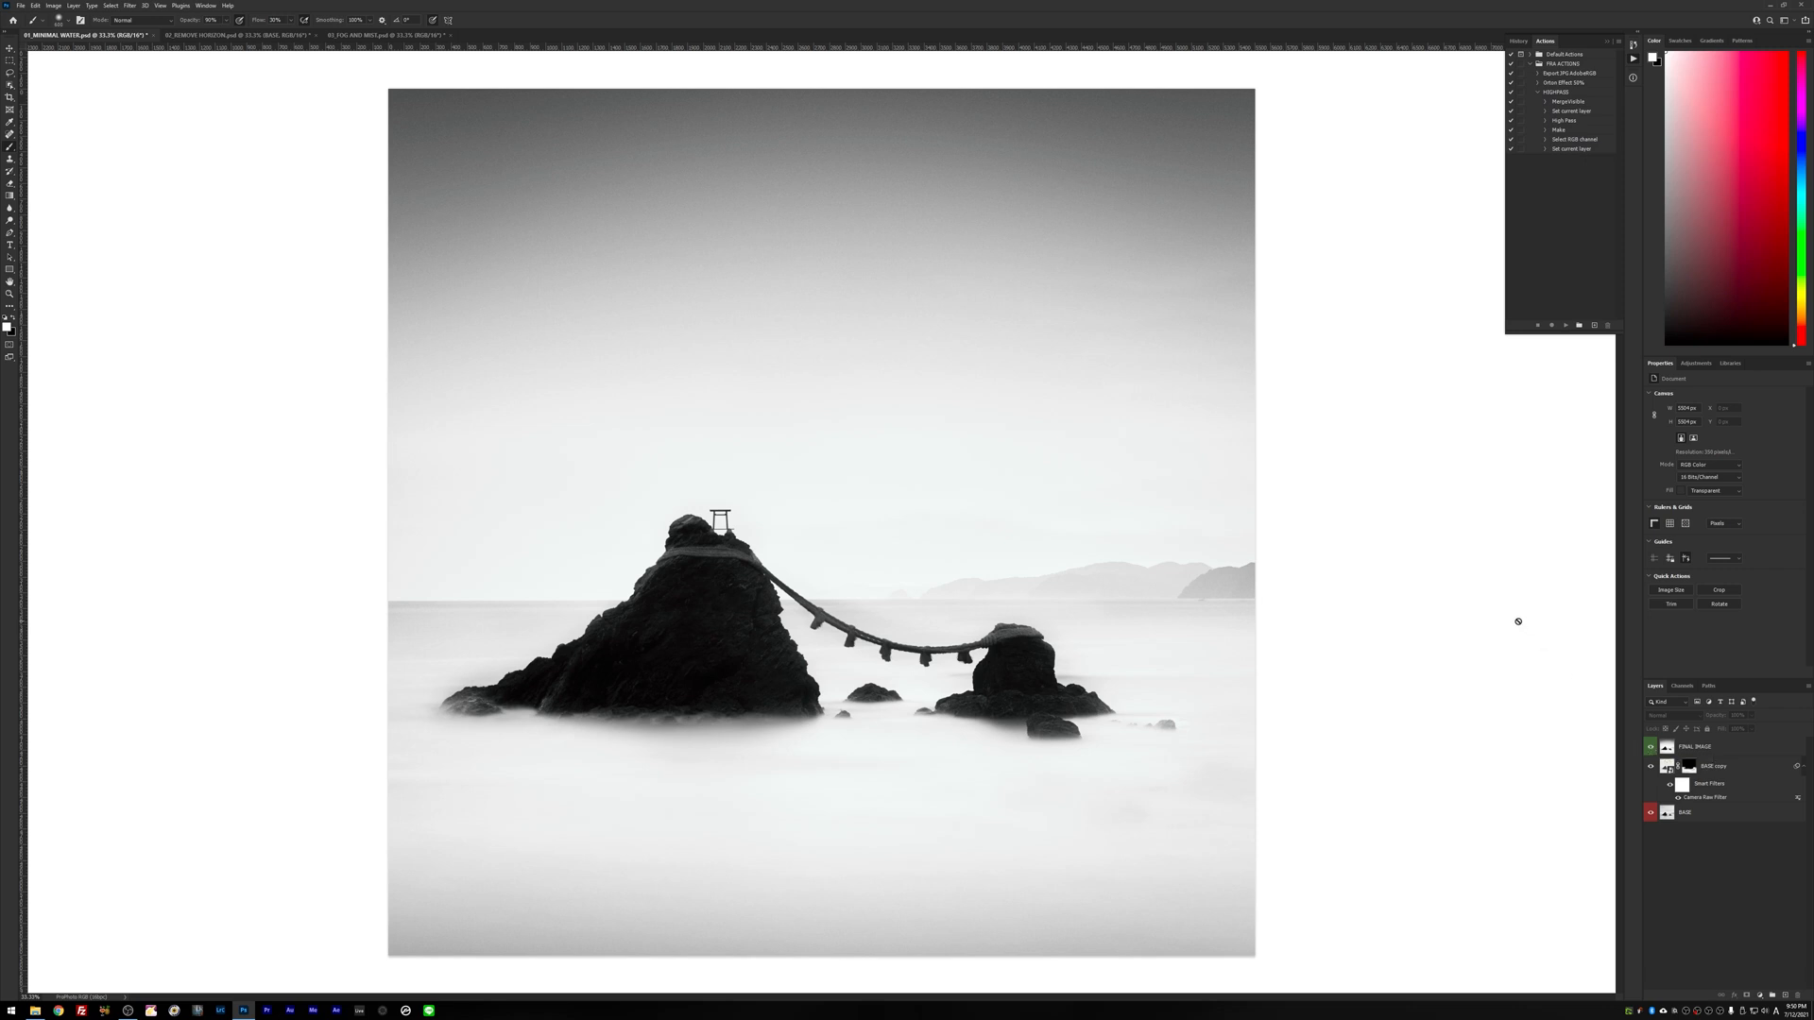
{"action": "left_click", "coordinate": [1652, 814], "text": "alt"}
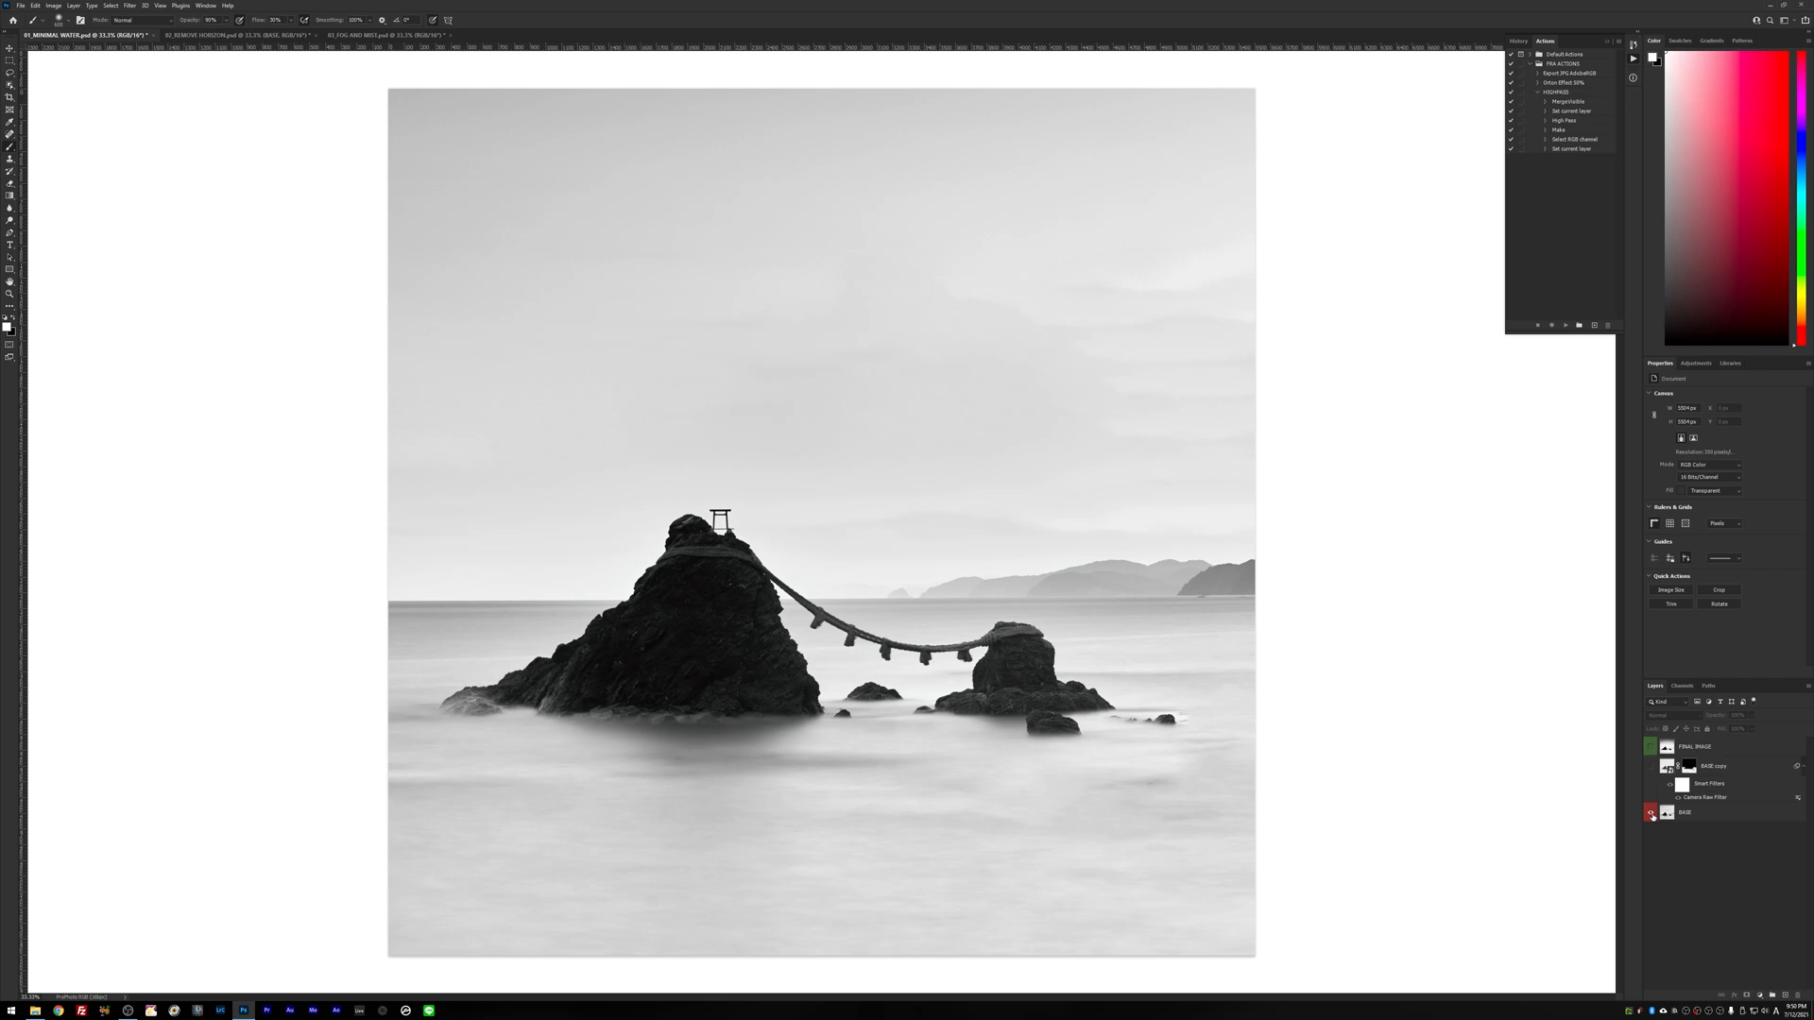
{"action": "left_click", "coordinate": [1652, 813], "text": "alt"}
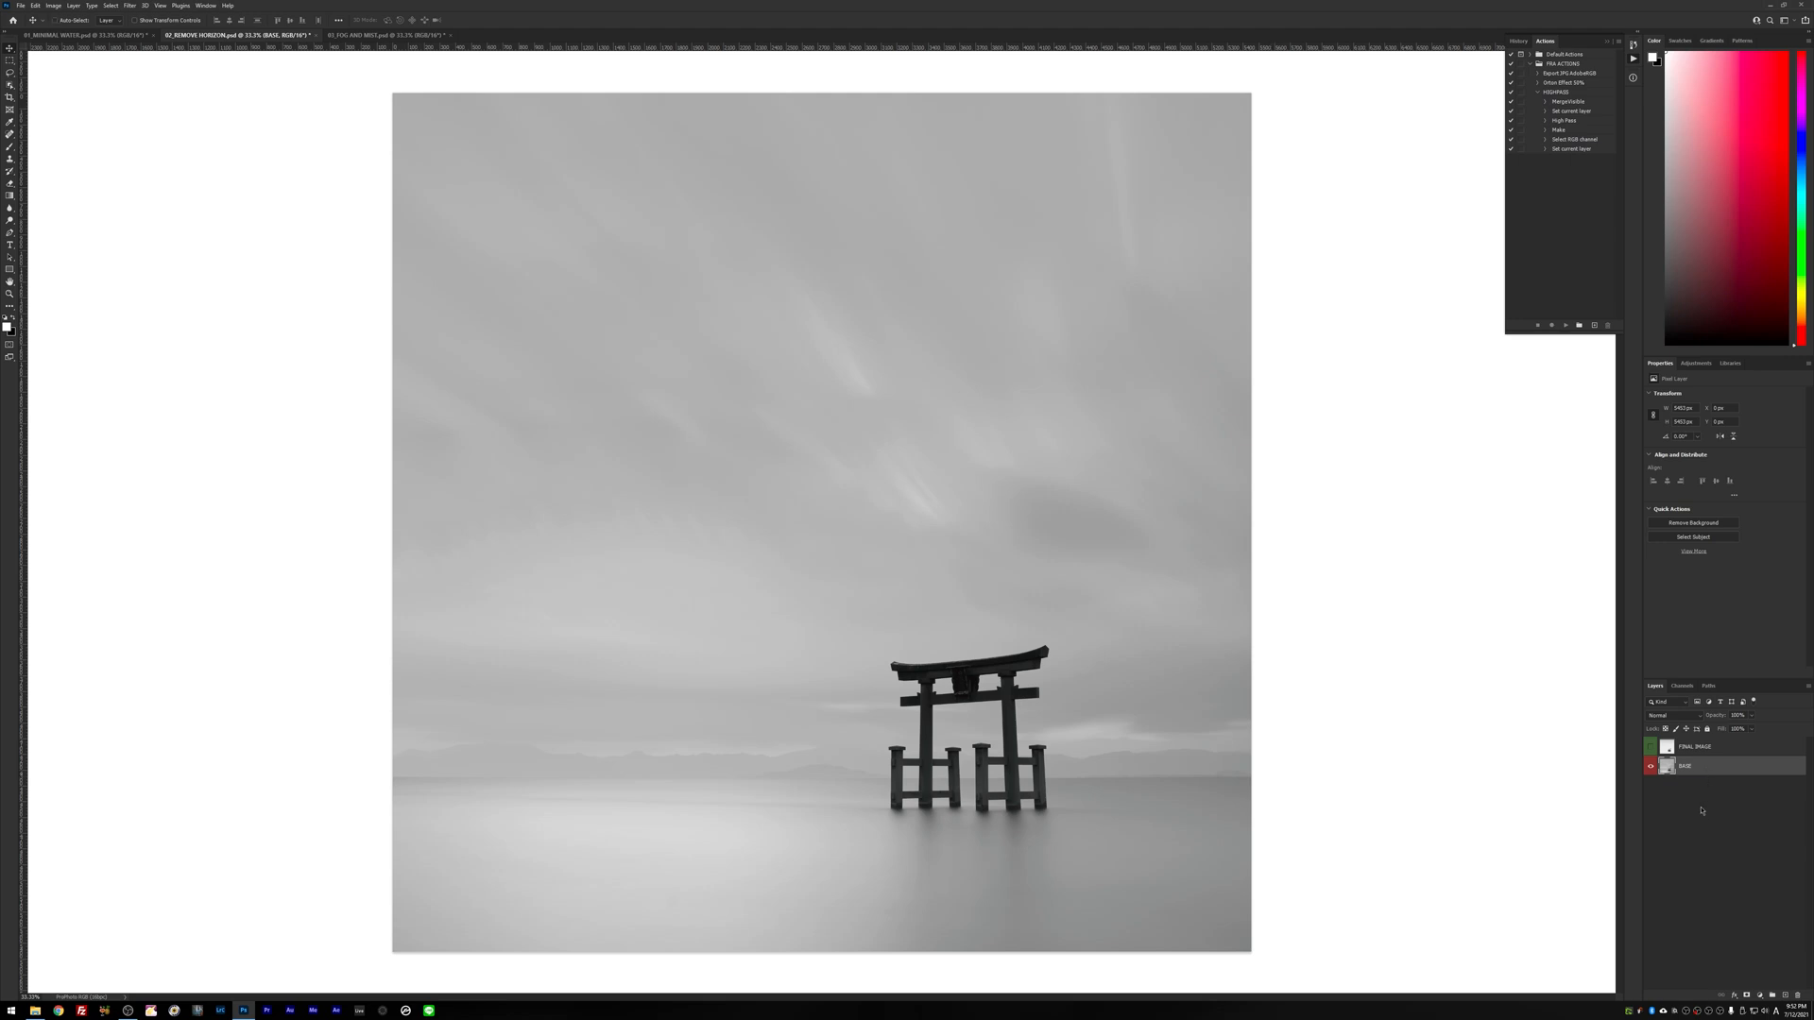
- Duplicate the torii gate photo's BASE layer and convert the copy to a smart object
{"action": "key", "text": "ctrl+j"}
{"action": "left_click", "coordinate": [73, 5]}
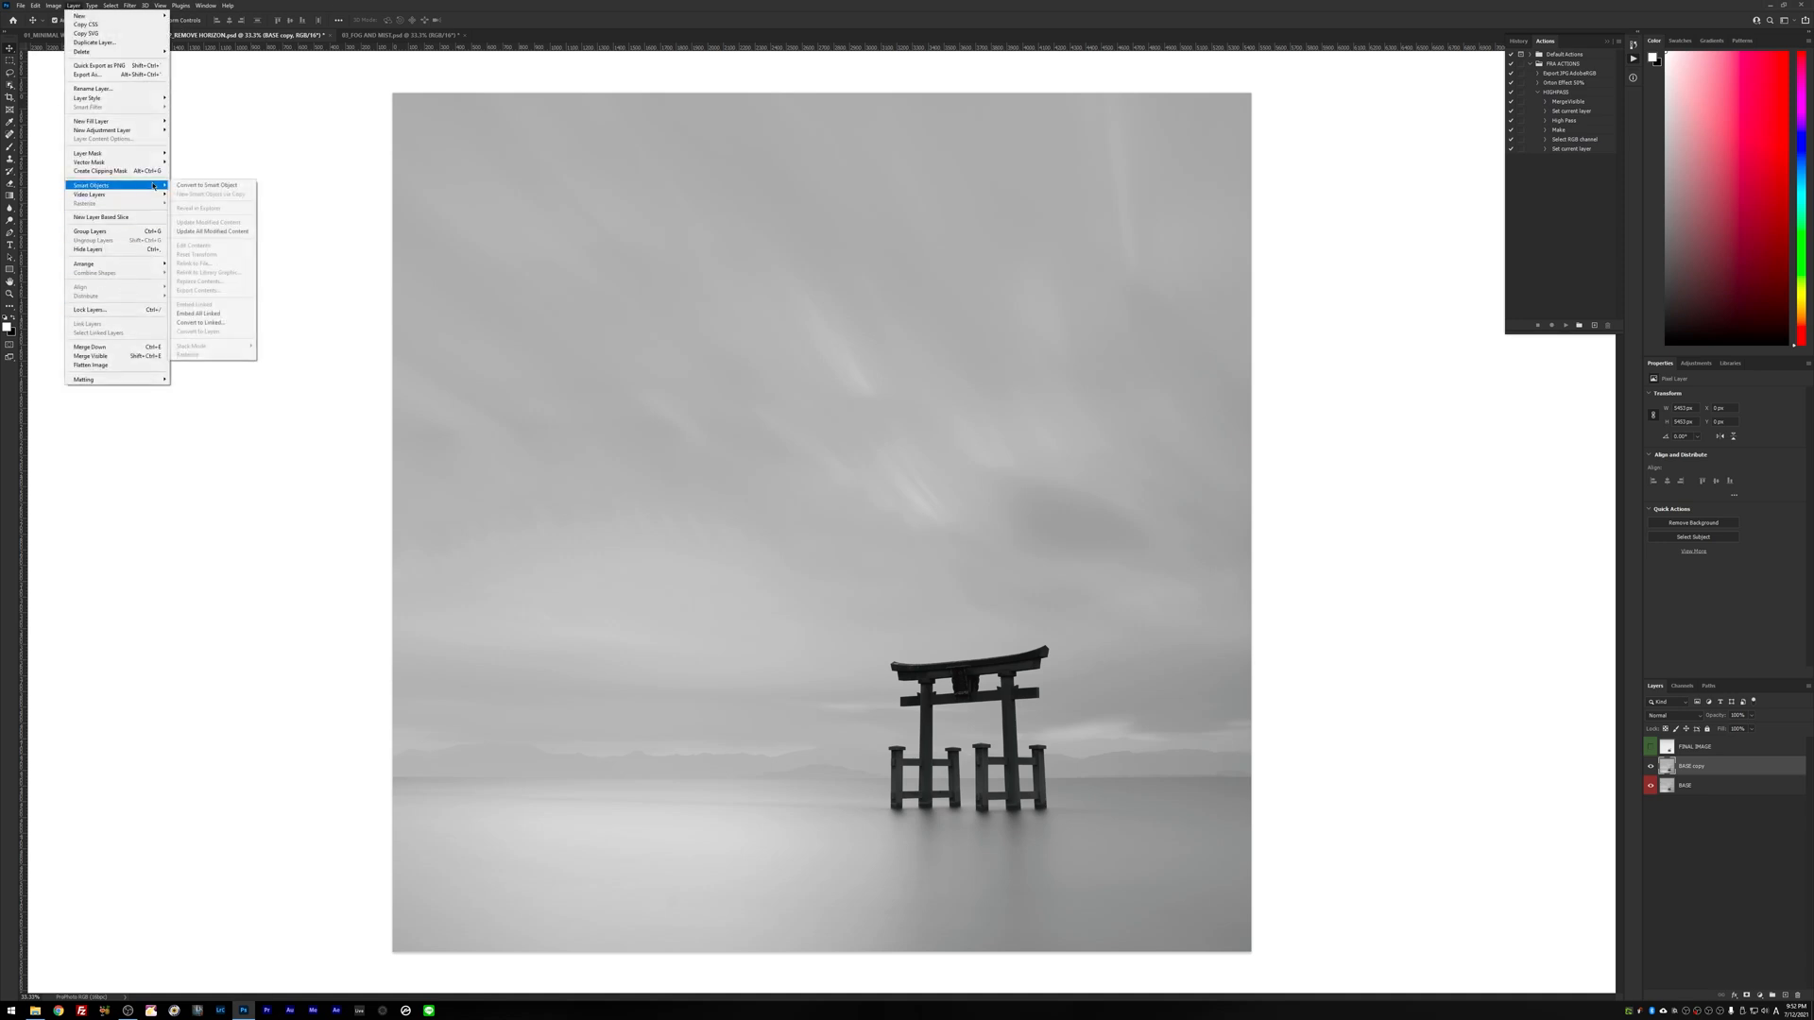
{"action": "left_click", "coordinate": [182, 186]}
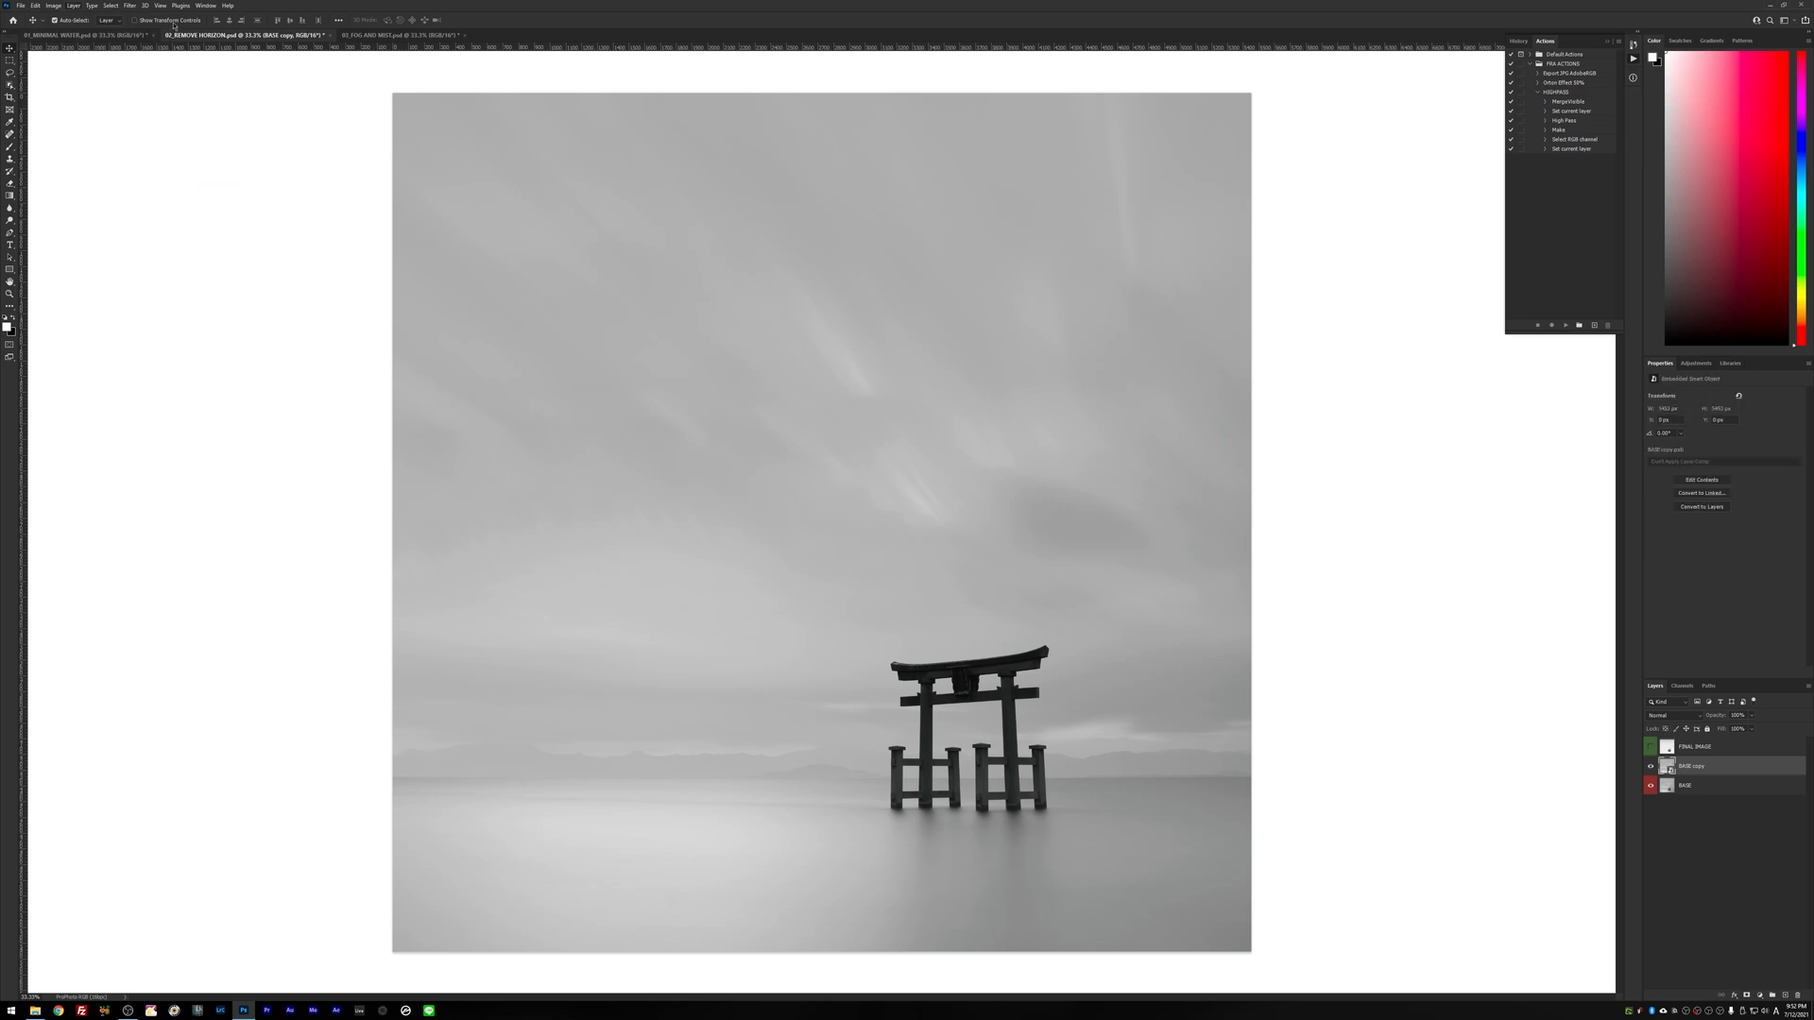
- Open the Camera Raw Filter on the torii copy and lower Dehaze strongly to fade the horizon
{"action": "left_click", "coordinate": [130, 5]}
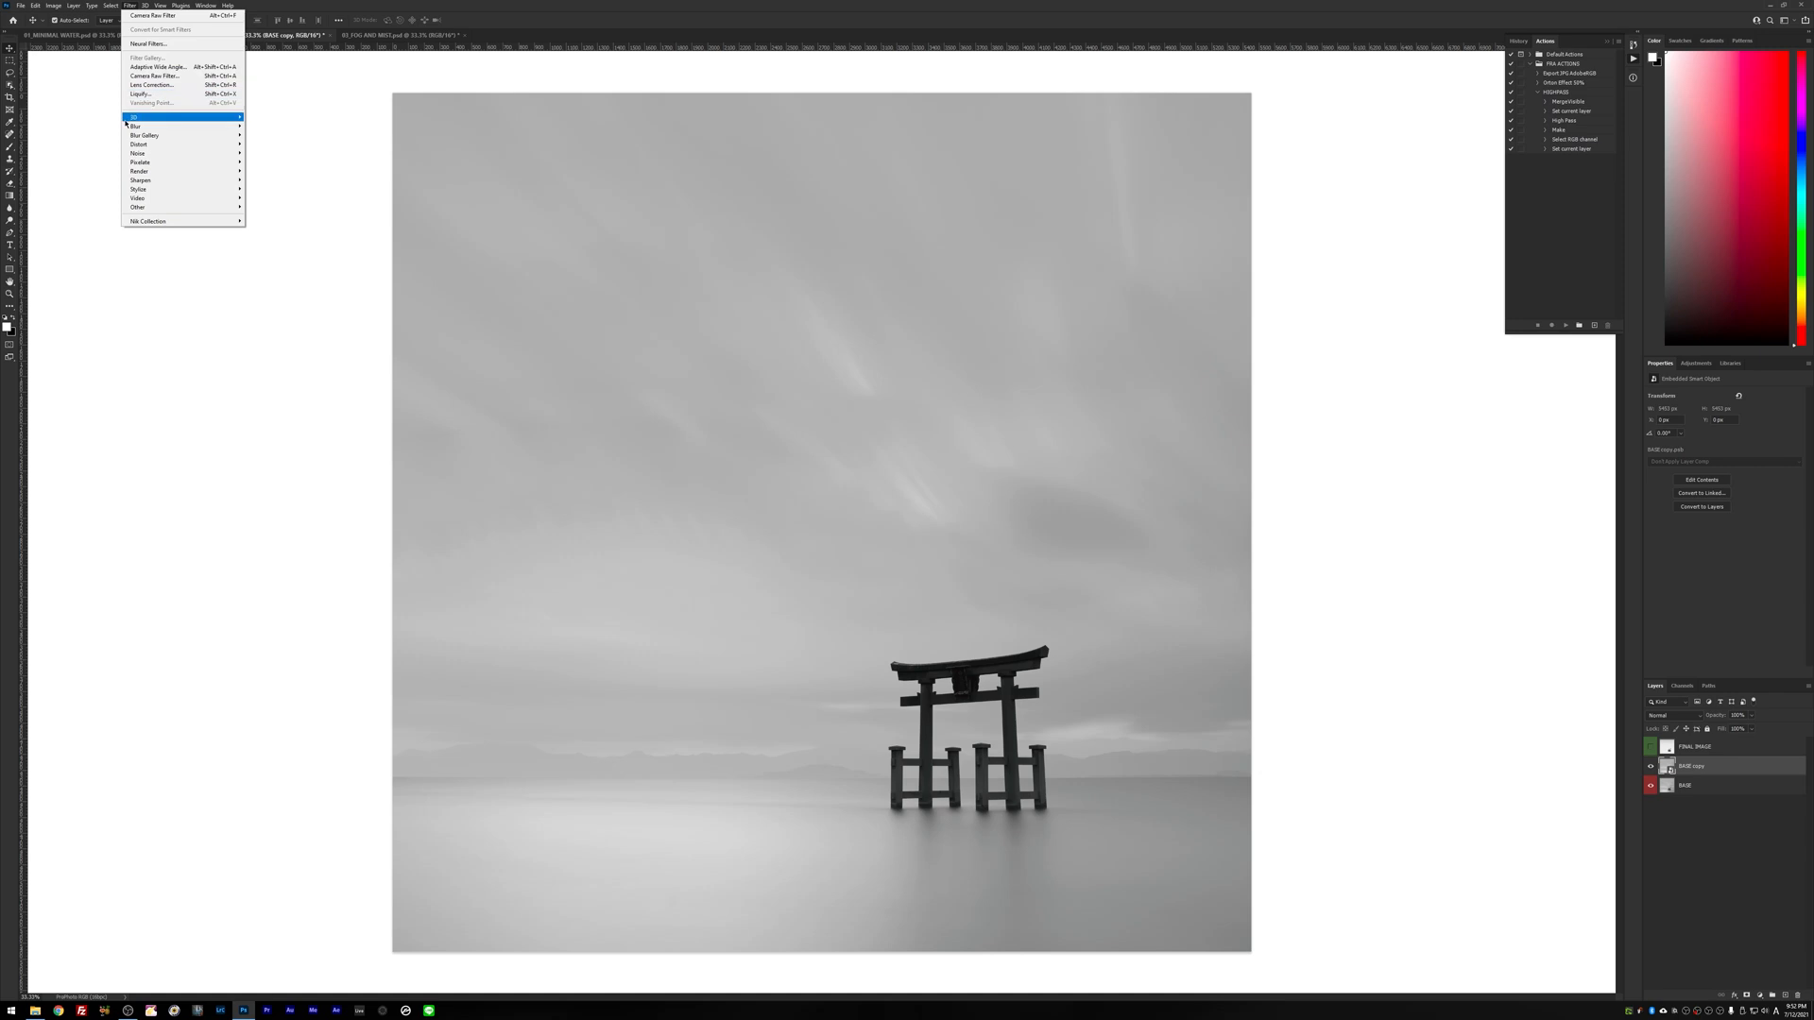
{"action": "left_click", "coordinate": [153, 81]}
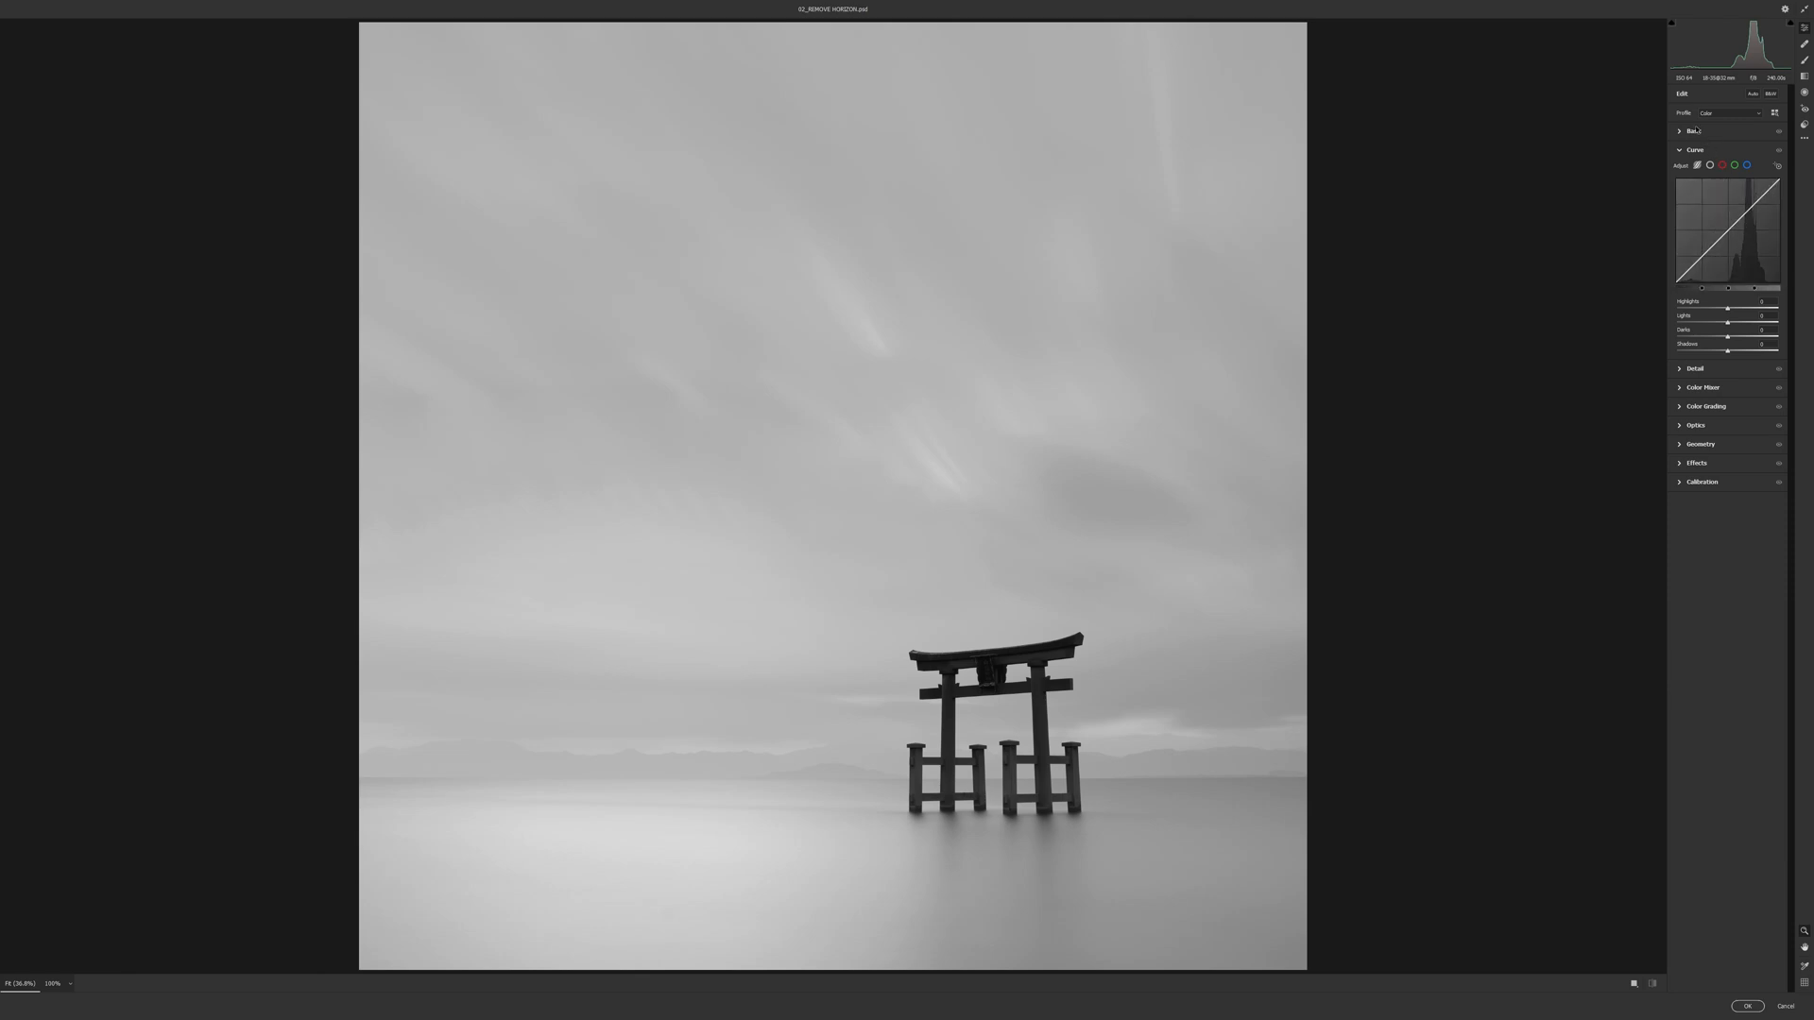
{"action": "left_click", "coordinate": [1695, 133]}
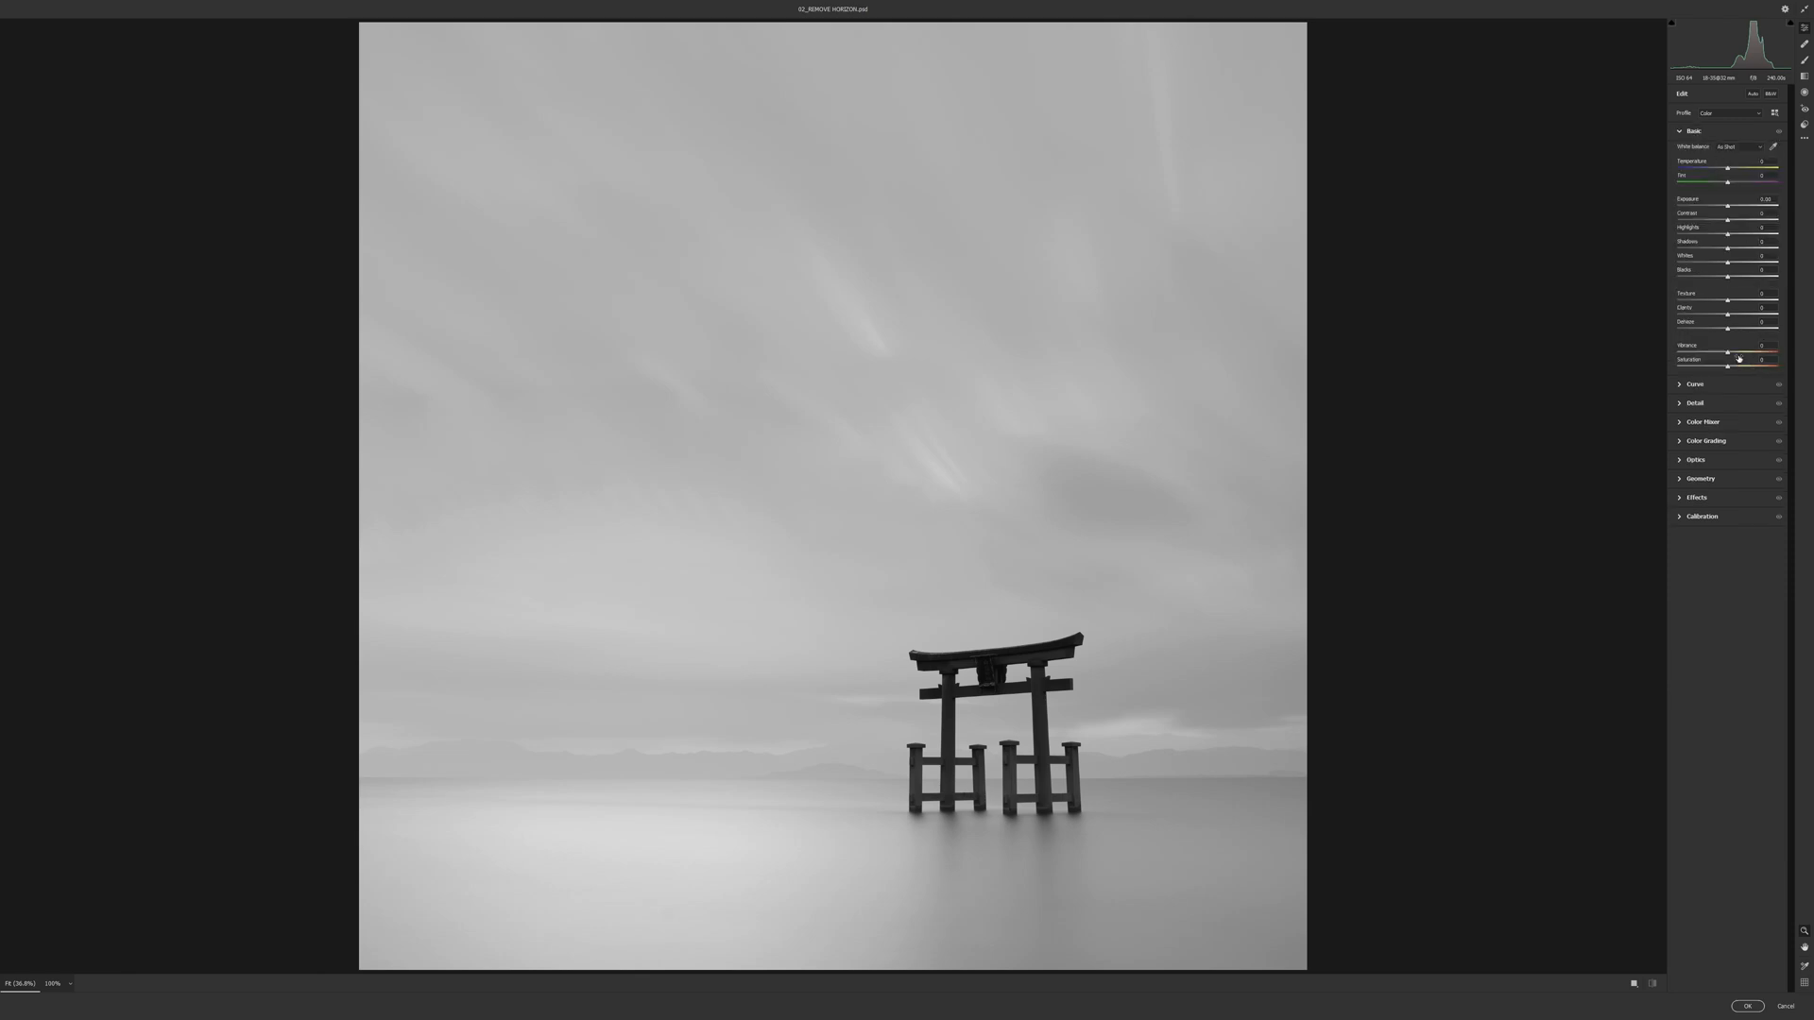
{"action": "left_click_drag", "start_coordinate": [1728, 330], "coordinate": [1689, 351]}
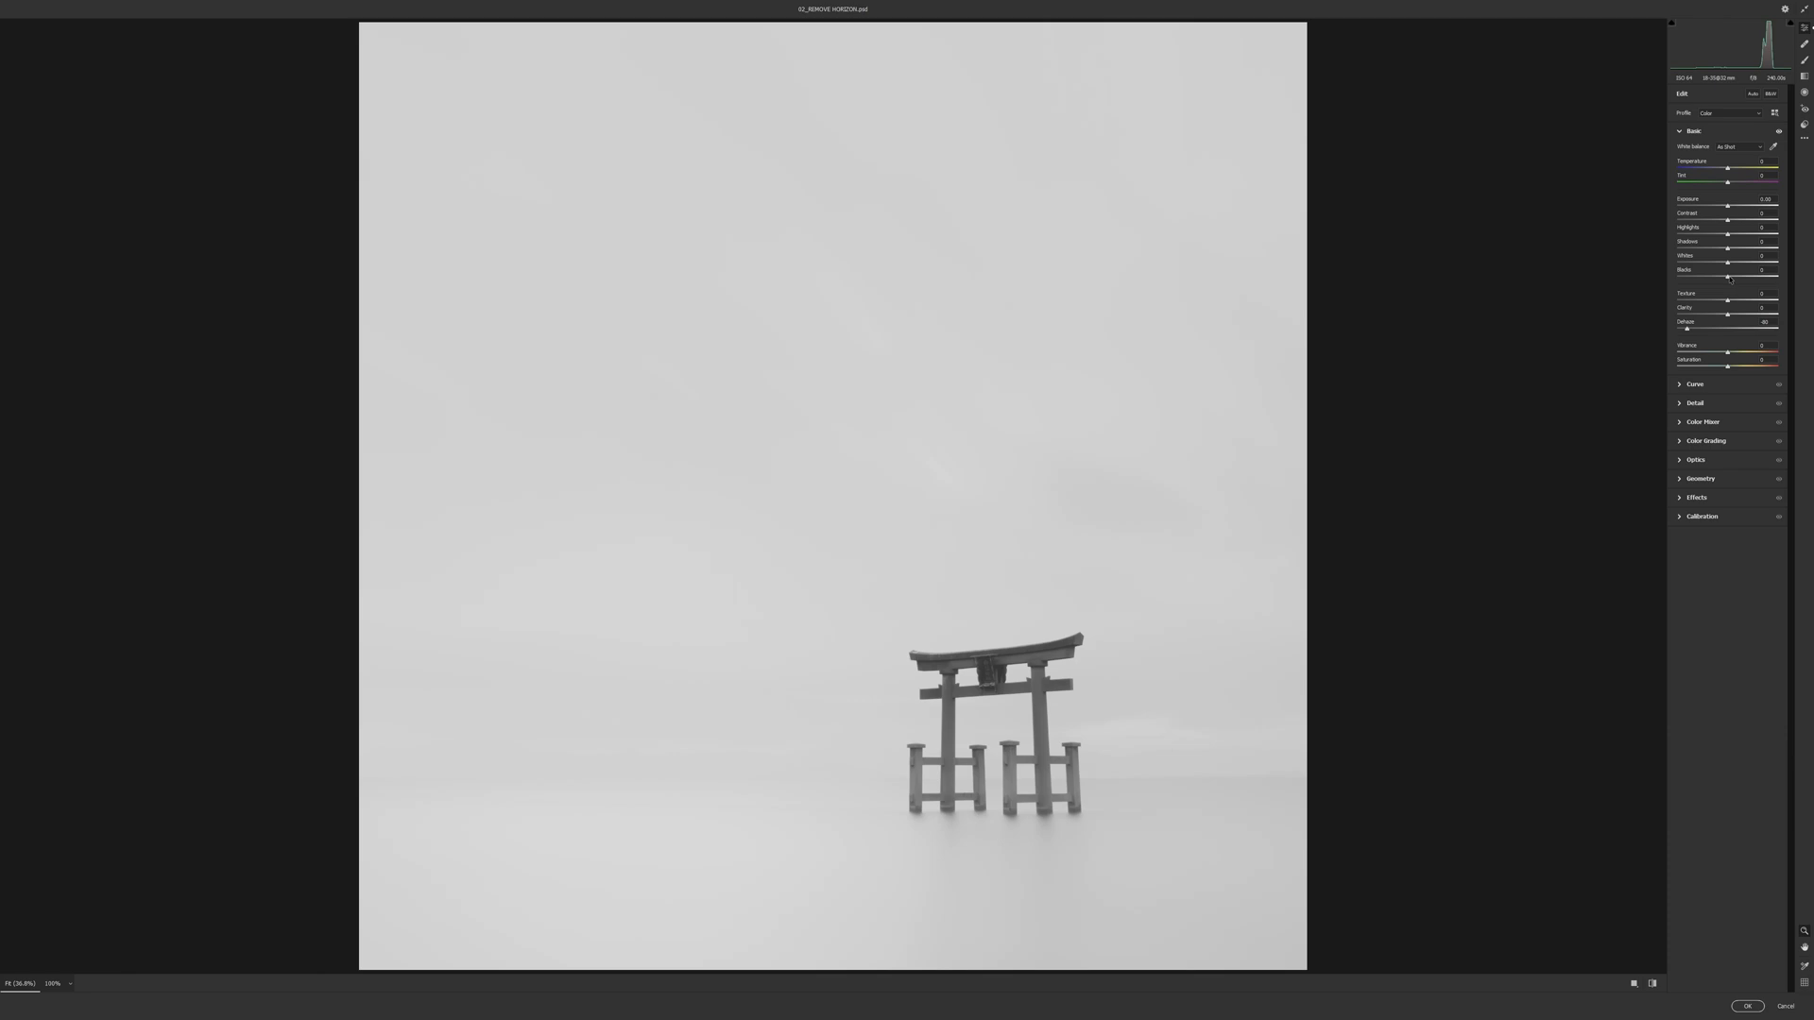
- Lower Blacks strongly, adjust Whites slightly, apply the filter, and compare the torii copy with the original
{"action": "left_click_drag", "start_coordinate": [1727, 280], "coordinate": [1691, 293]}
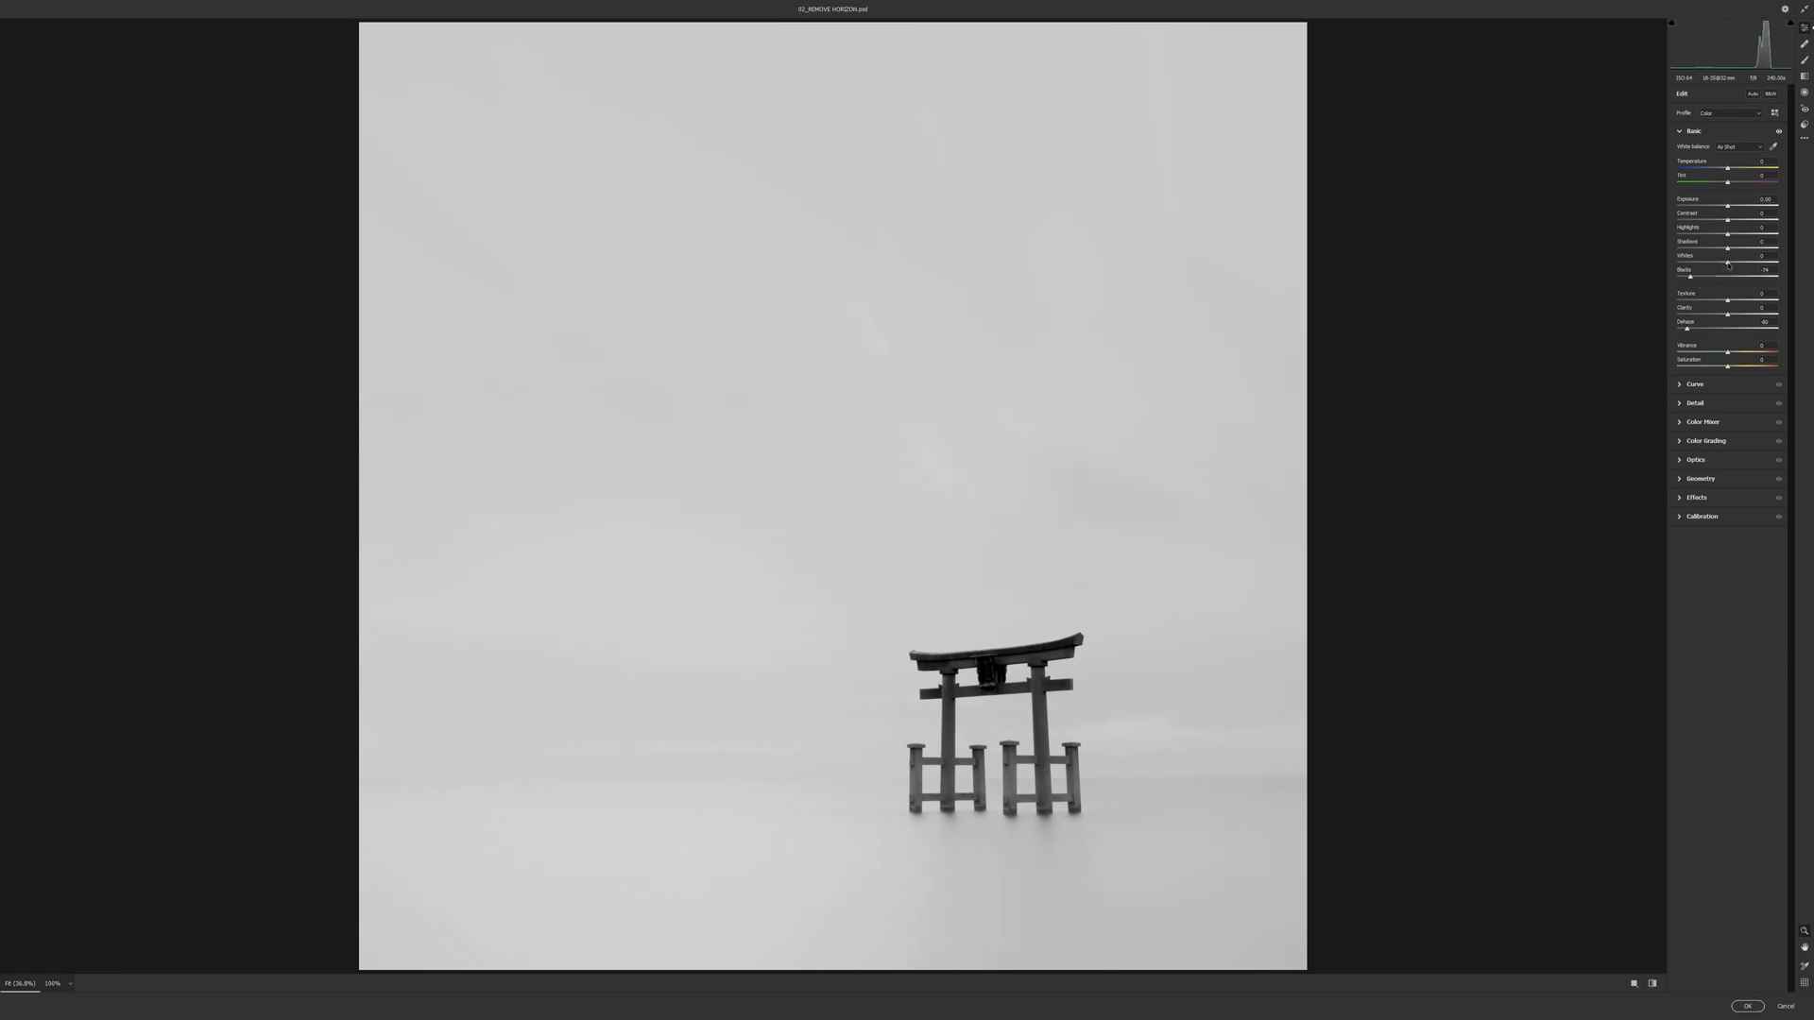
{"action": "left_click_drag", "start_coordinate": [1732, 265], "coordinate": [1734, 266]}
{"action": "left_click", "coordinate": [1748, 1007]}
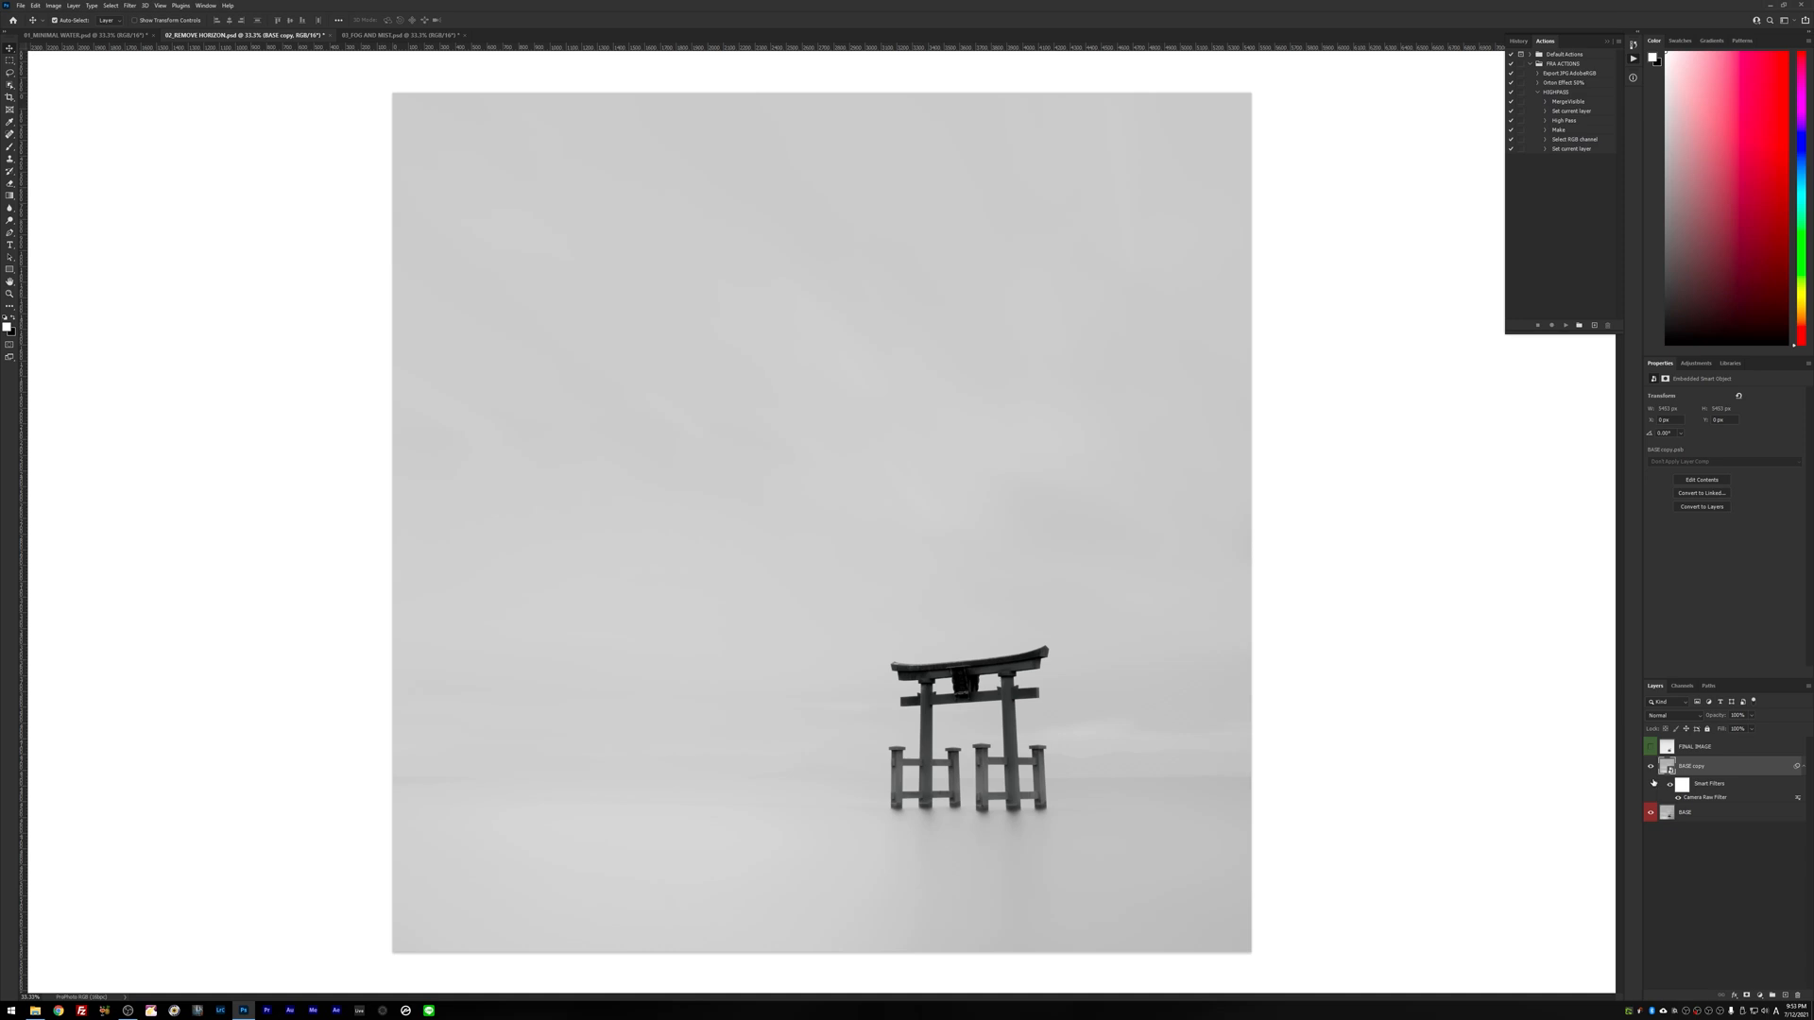
{"action": "left_click", "coordinate": [1652, 767]}
{"action": "left_click", "coordinate": [1653, 767]}
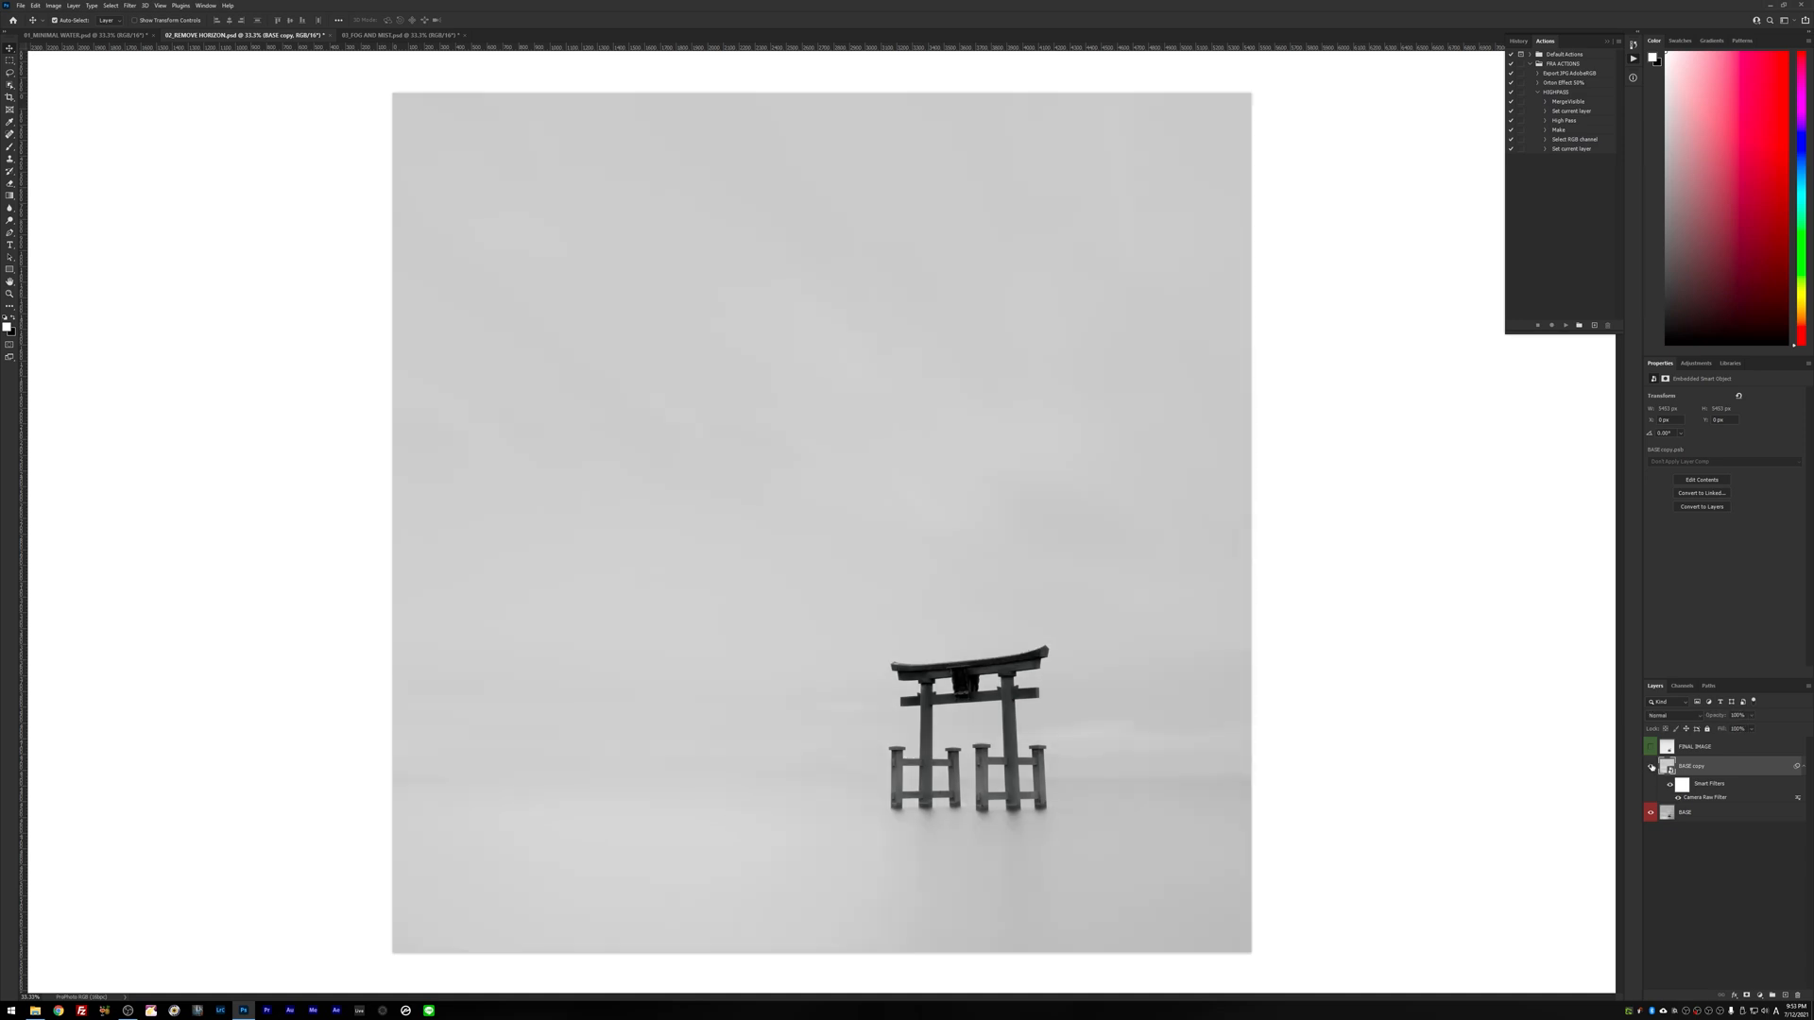
- Toggle the torii BASE copy's visibility, show the FINAL IMAGE layer, and compare the result with the BASE layer alone
{"action": "left_click", "coordinate": [1653, 767]}
{"action": "left_click", "coordinate": [1652, 767]}
{"action": "left_click", "coordinate": [1650, 748]}
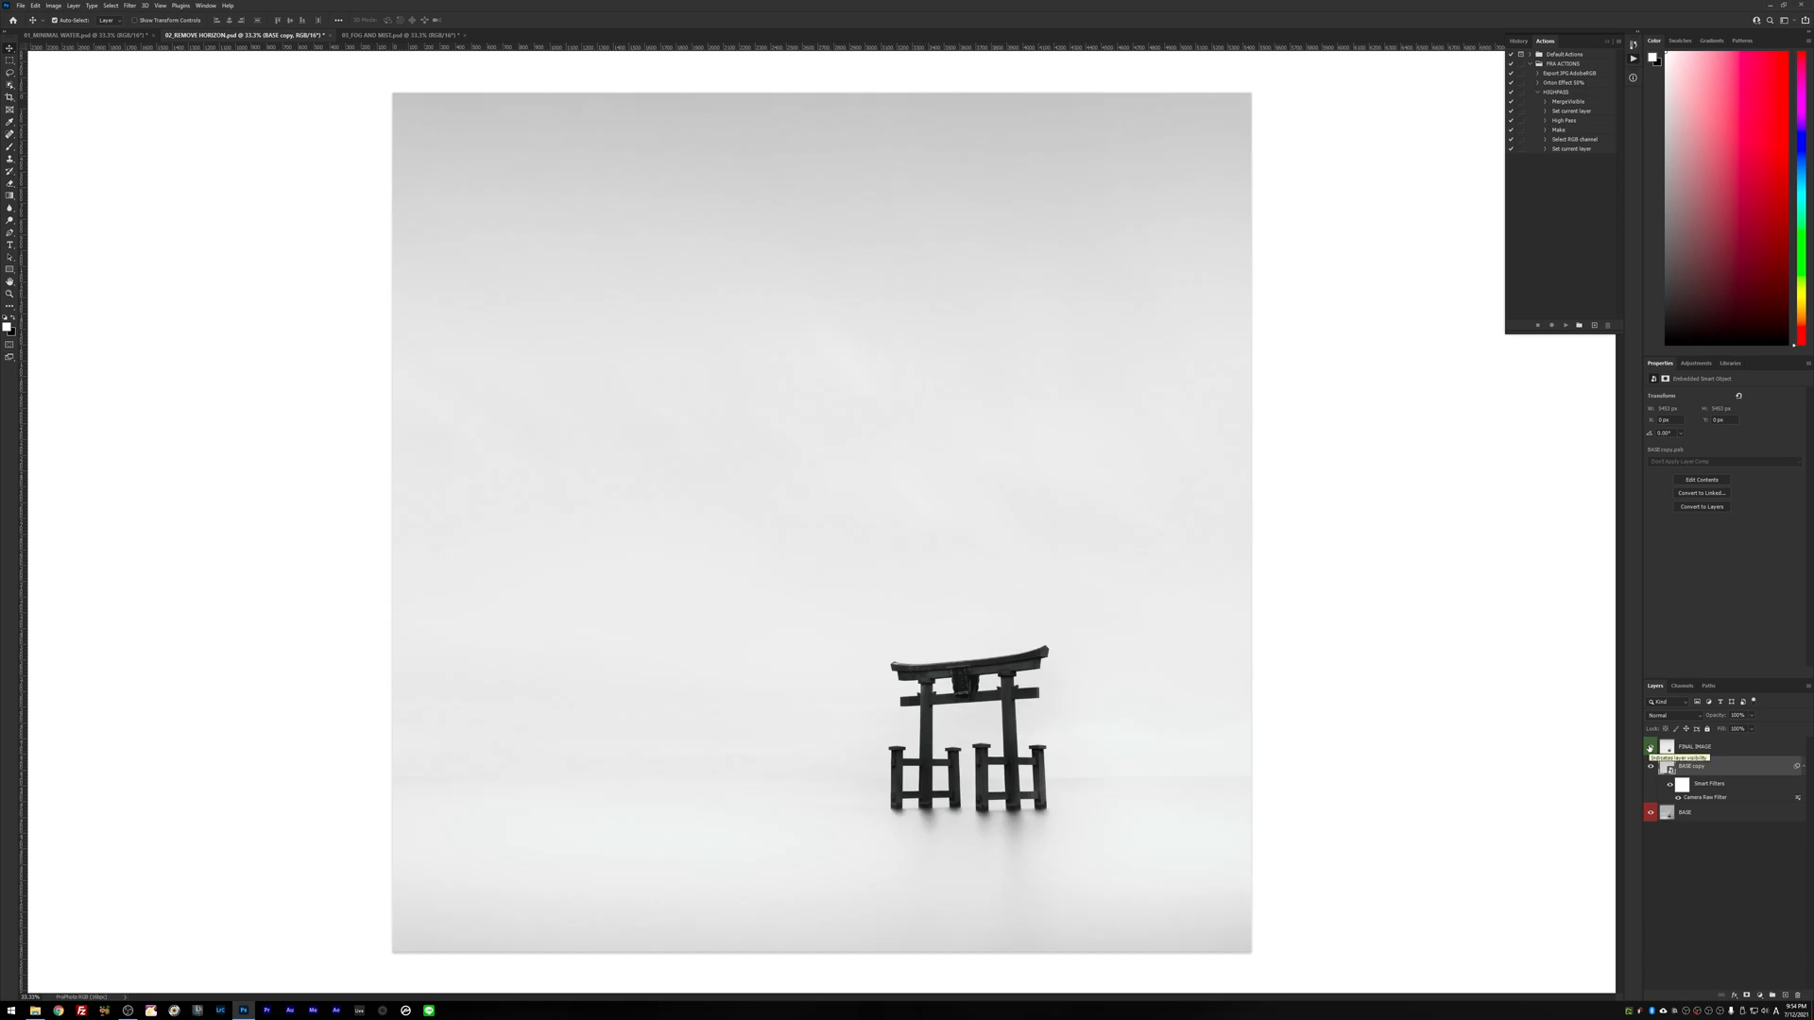
{"action": "left_click", "coordinate": [1650, 815], "text": "alt"}
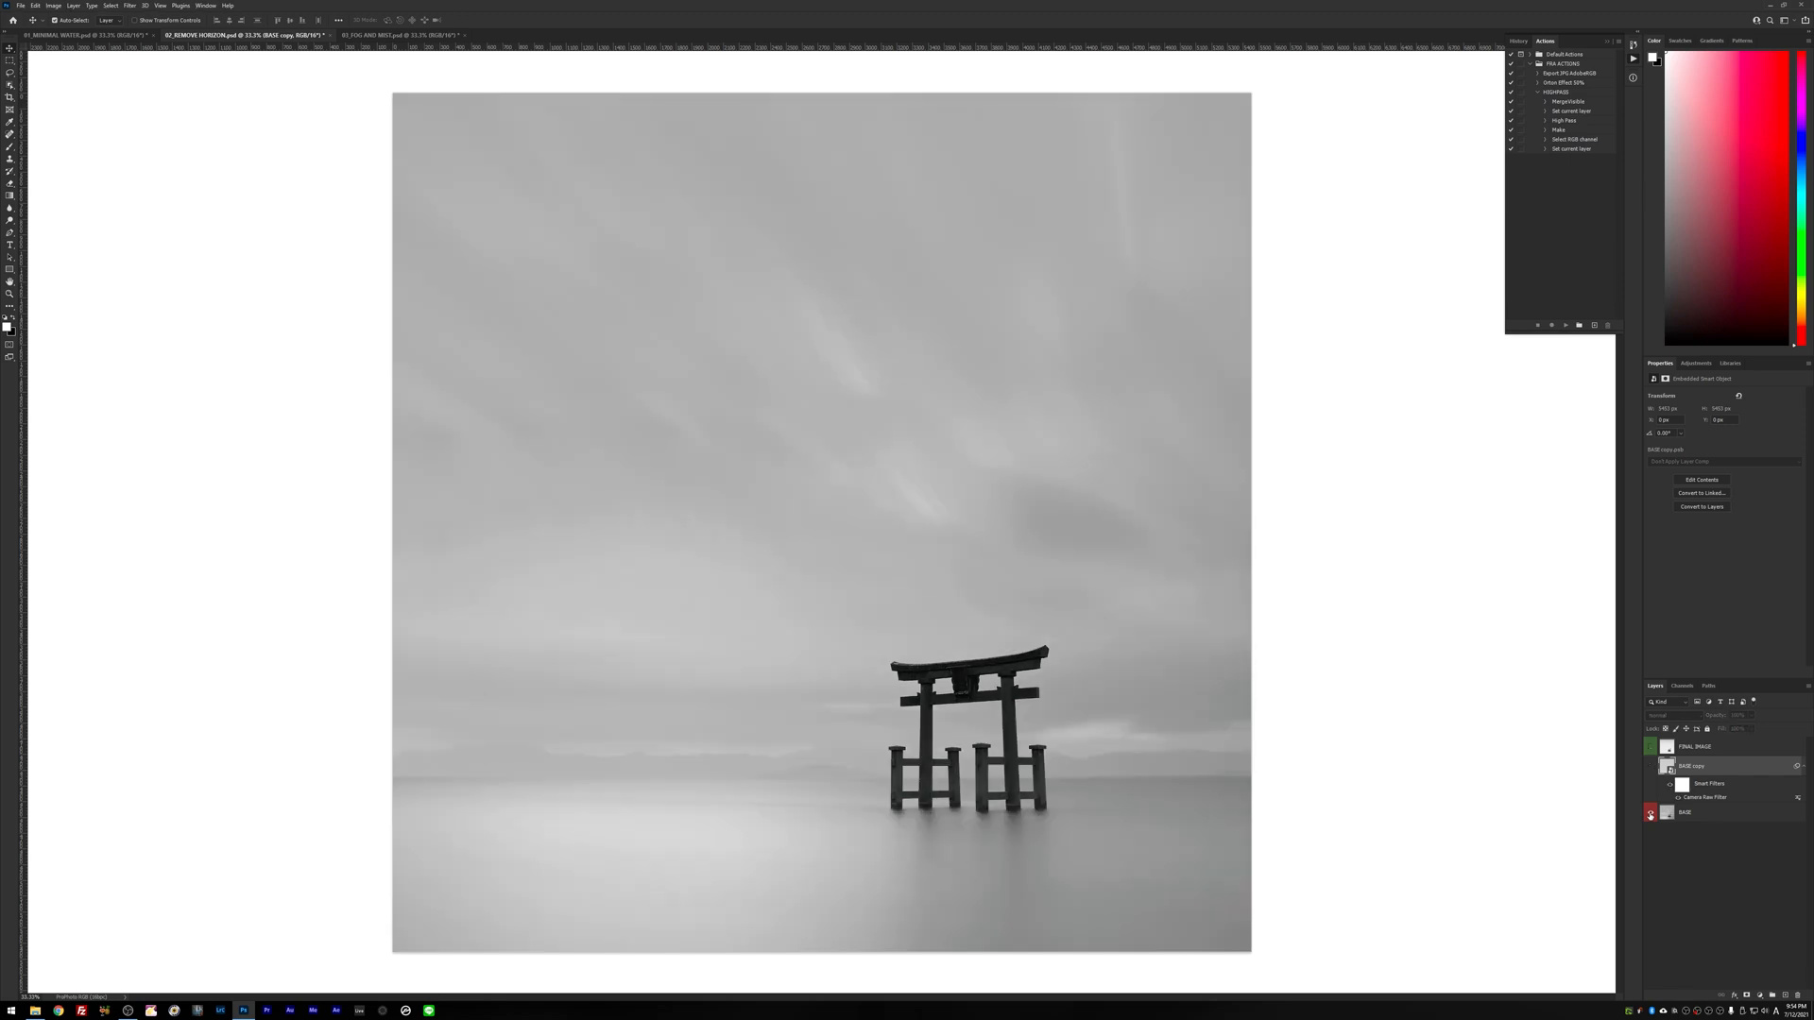
{"action": "left_click", "coordinate": [1650, 814], "text": "alt"}
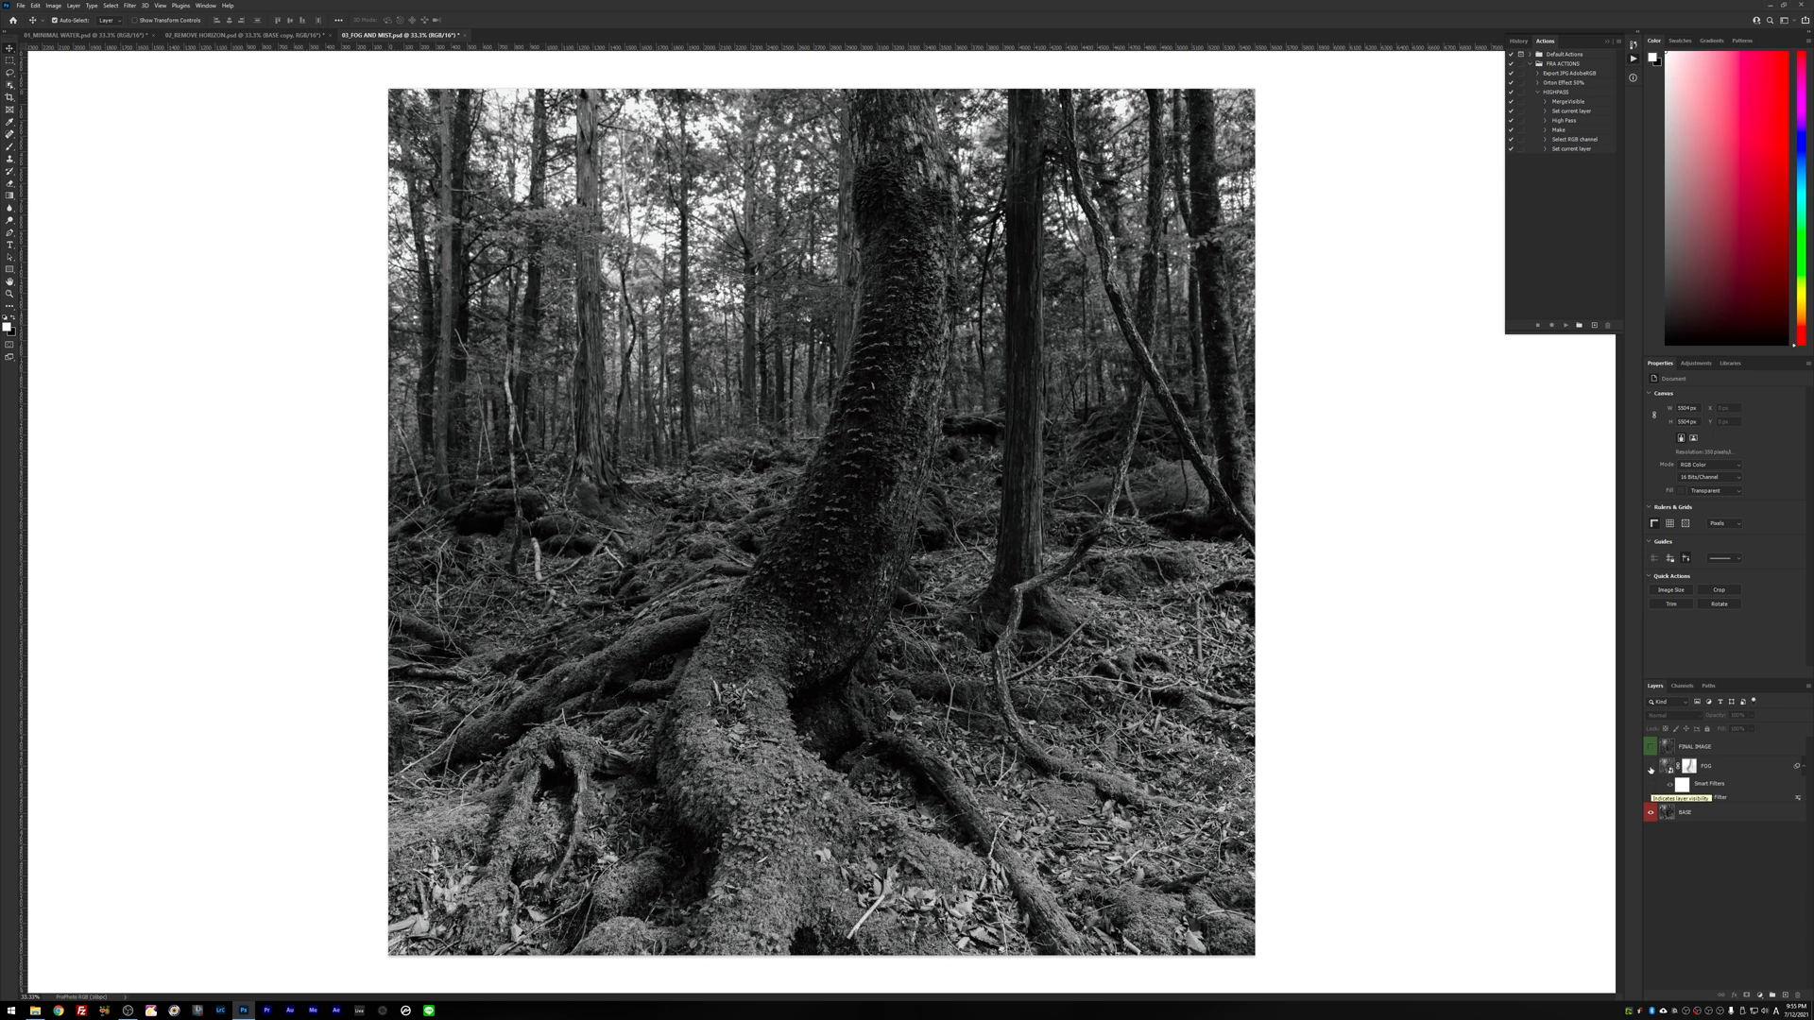
- Show the forest photo's FOG layer and inspect its Camera Raw Filter settings and layer mask without changing them
{"action": "left_click", "coordinate": [1651, 767]}
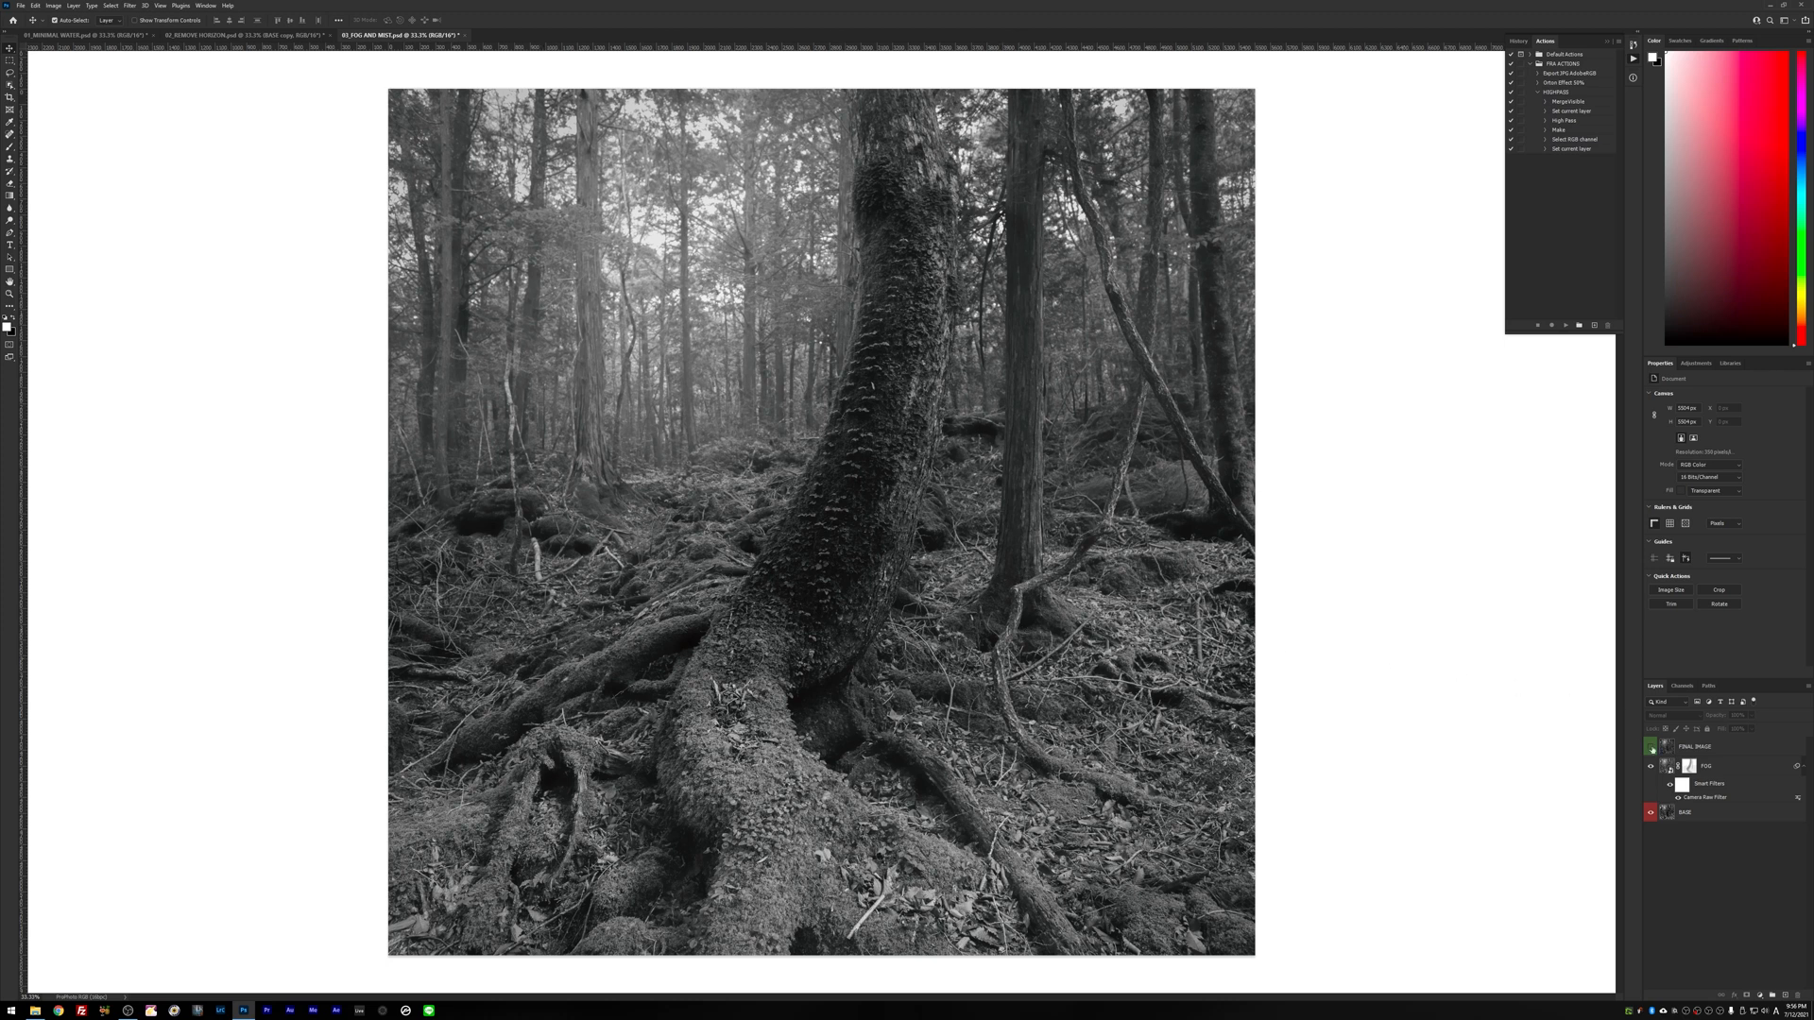
{"action": "double_click", "coordinate": [1693, 800]}
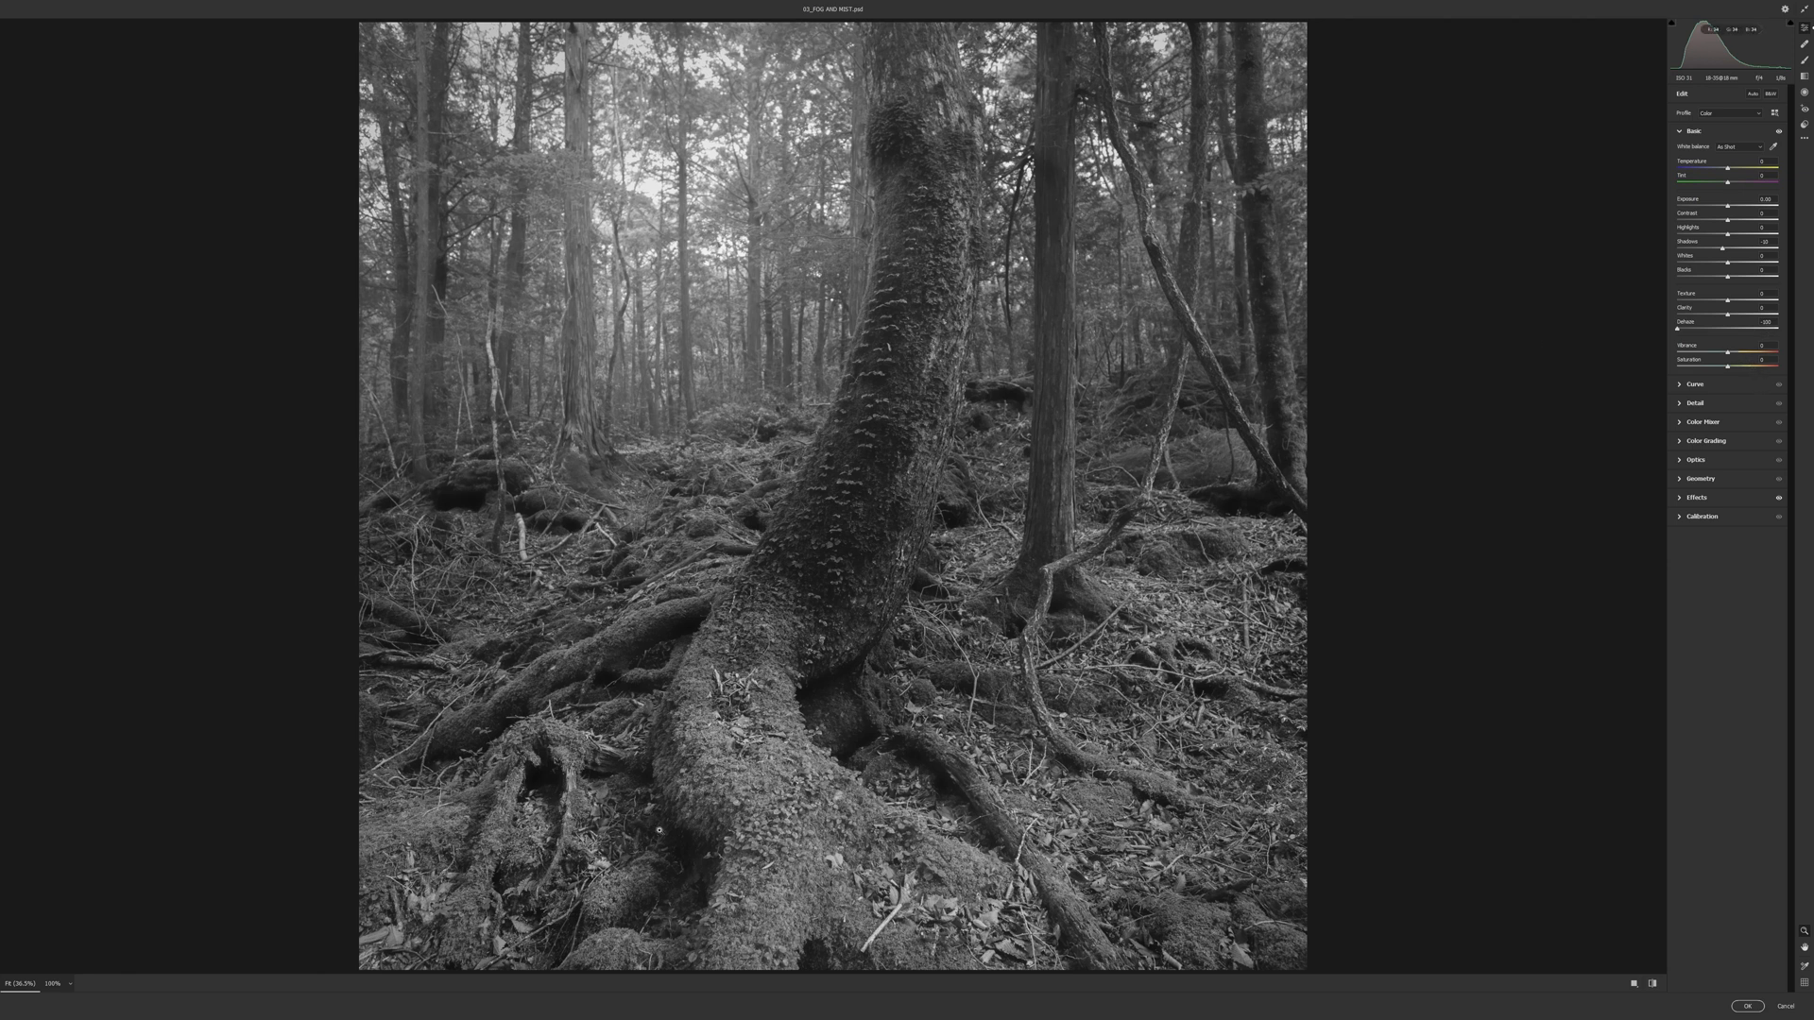
{"action": "left_click", "coordinate": [1784, 1007]}
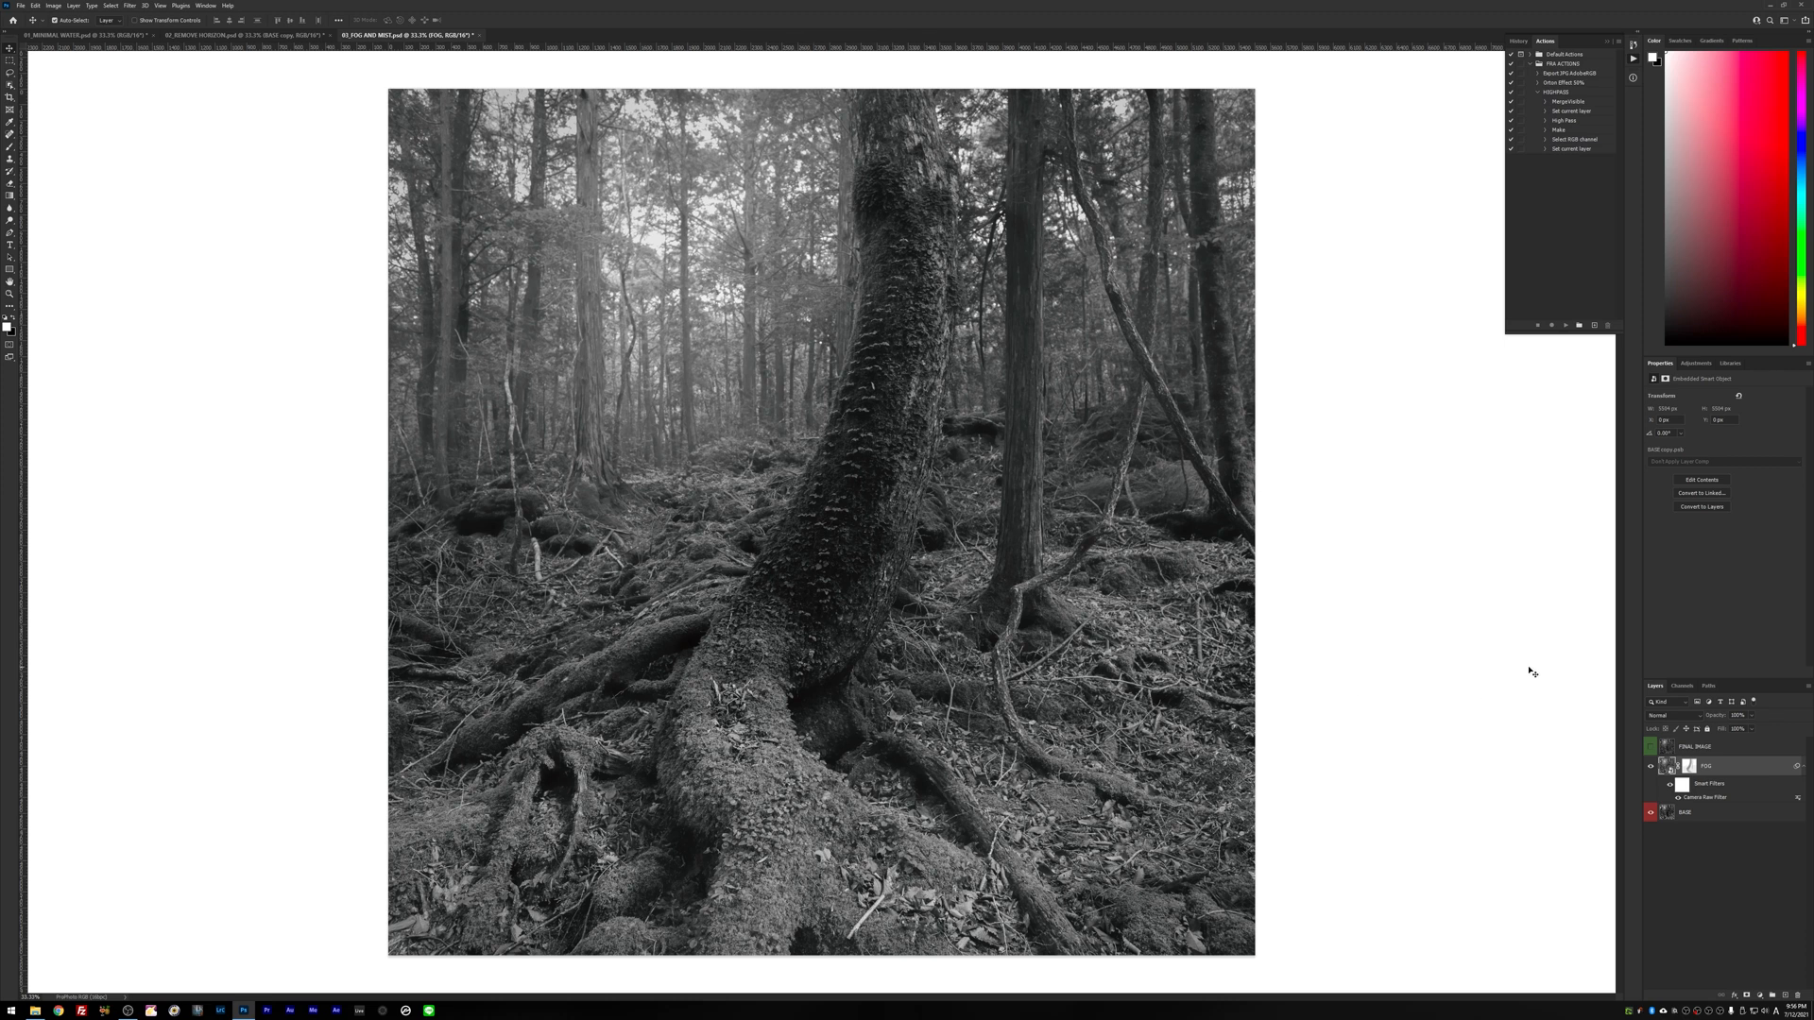
{"action": "left_click", "coordinate": [1690, 766], "text": "alt"}
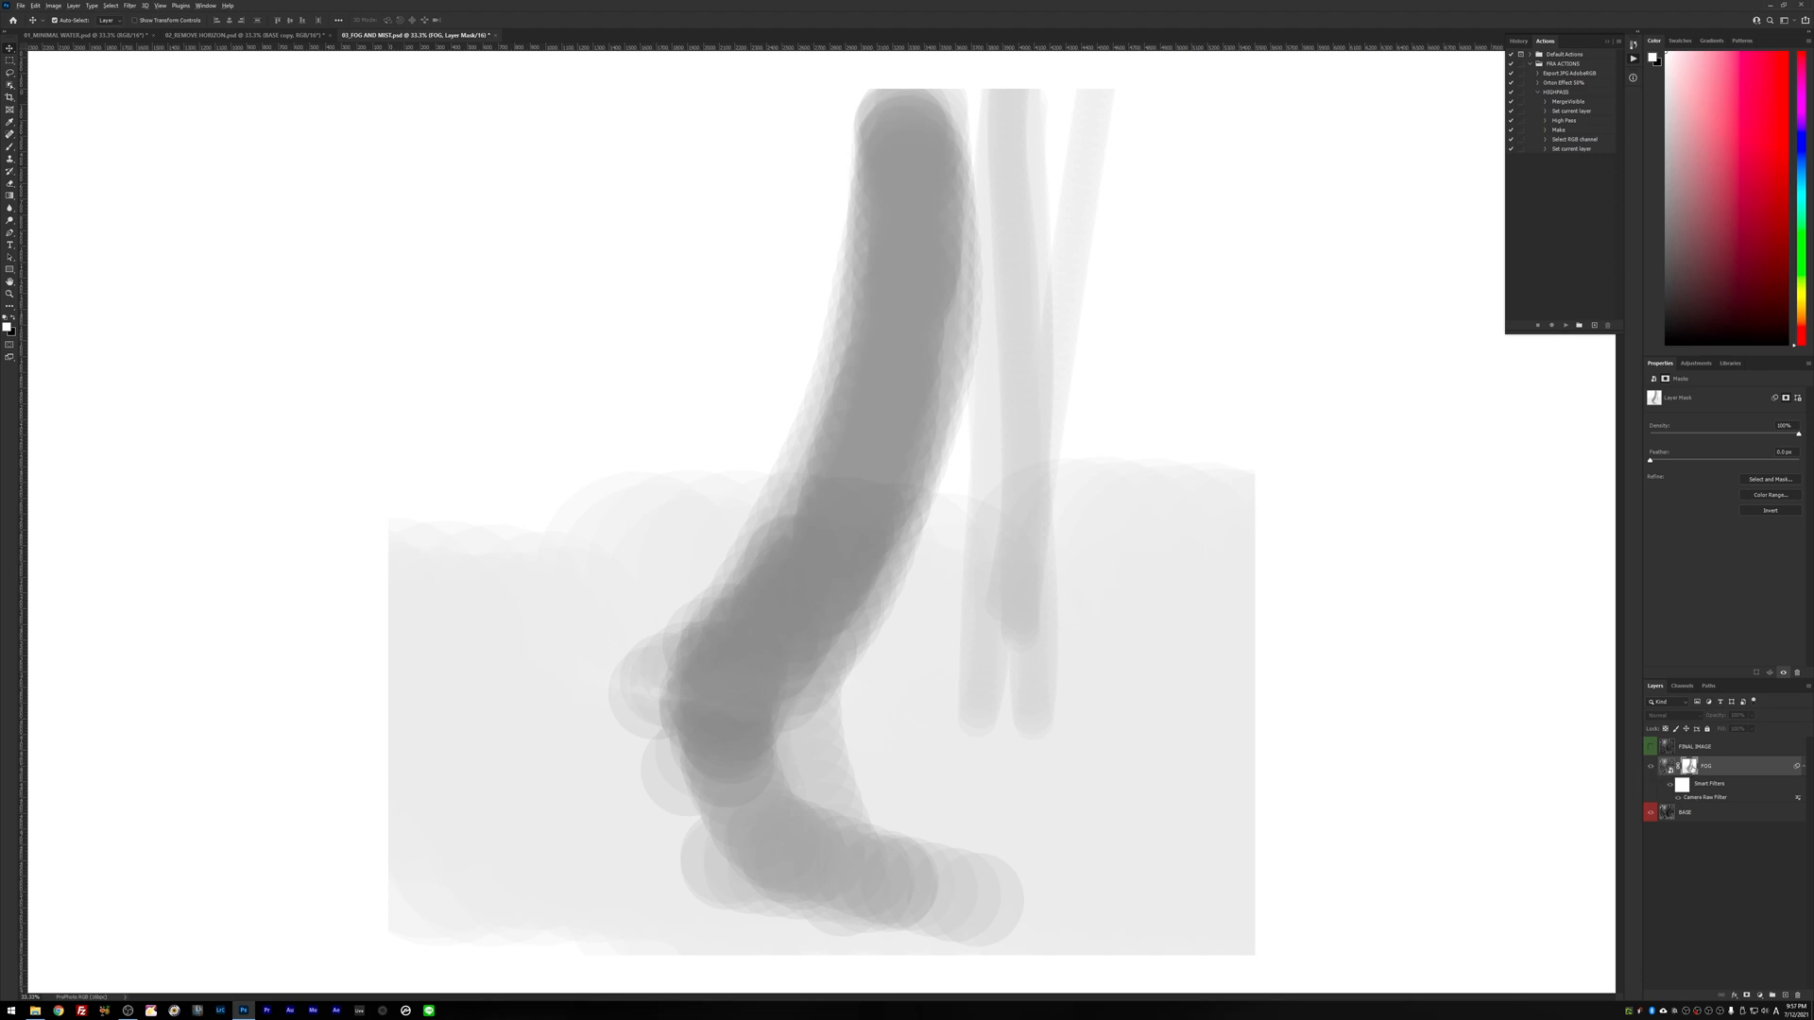
{"action": "left_click", "coordinate": [1690, 767], "text": "alt"}
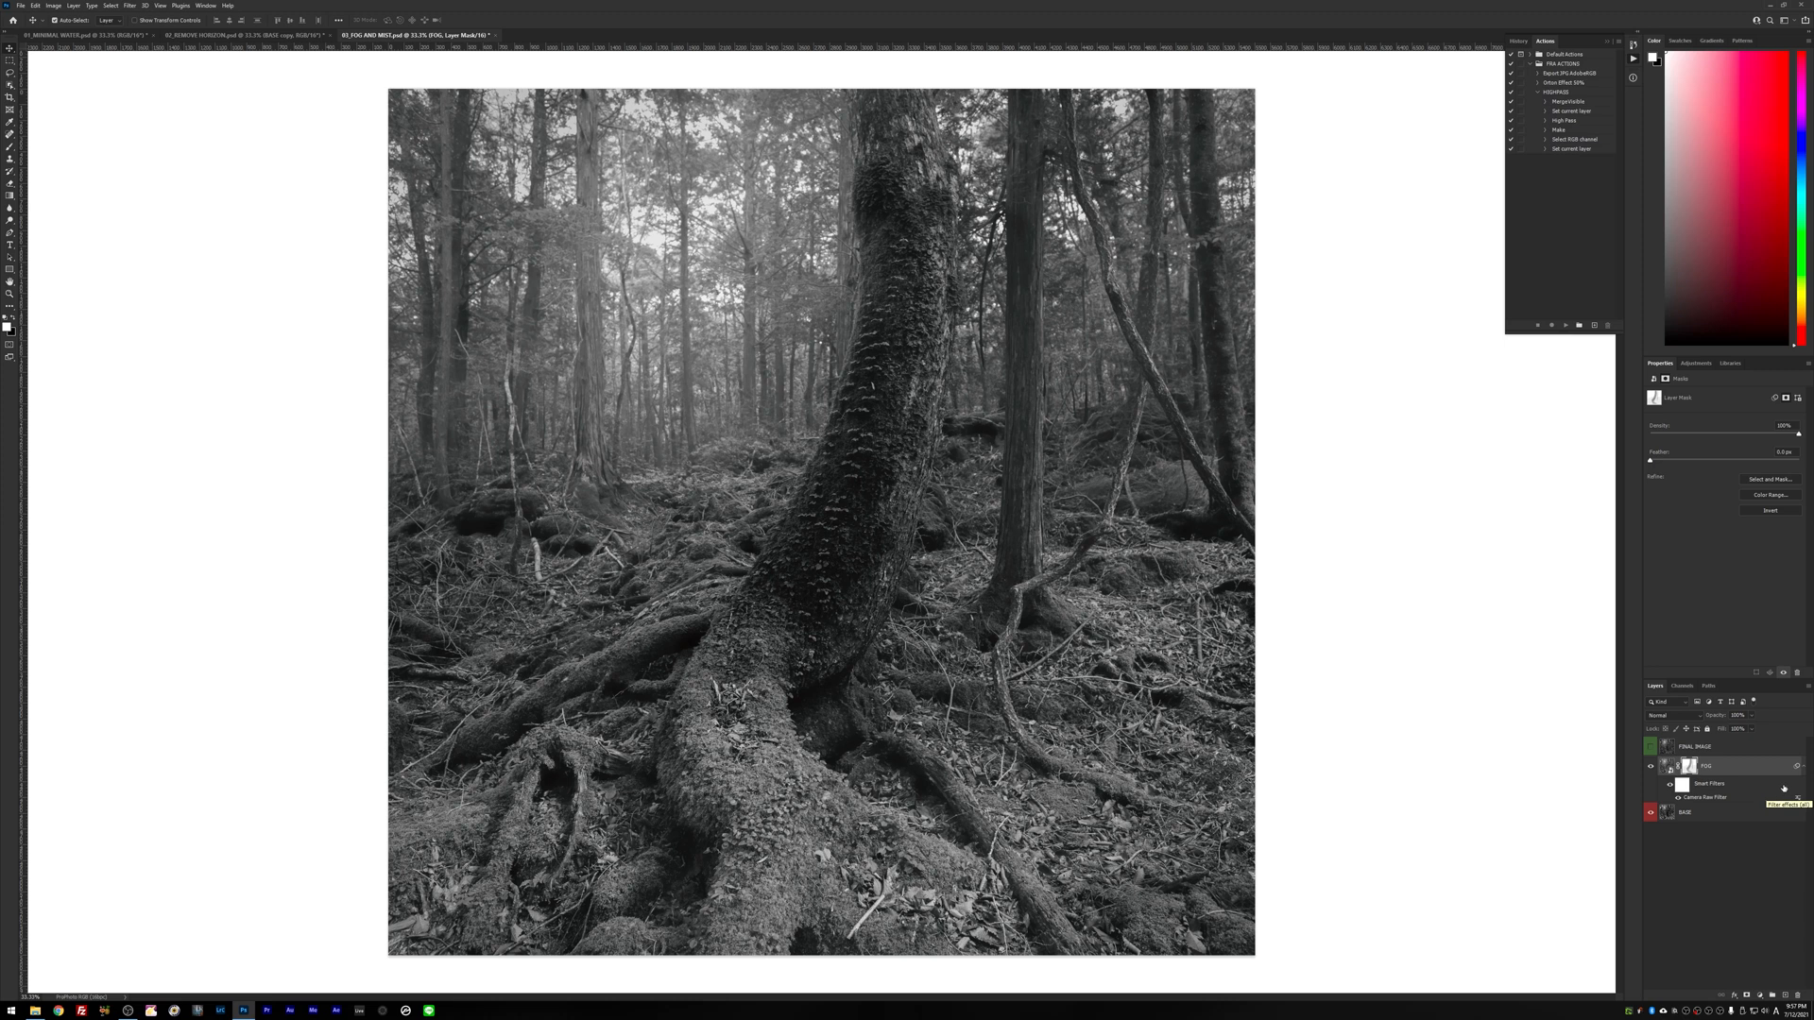
- Show the forest photo's FINAL IMAGE layer and compare it repeatedly with the BASE layer on its own
{"action": "left_click", "coordinate": [1651, 749]}
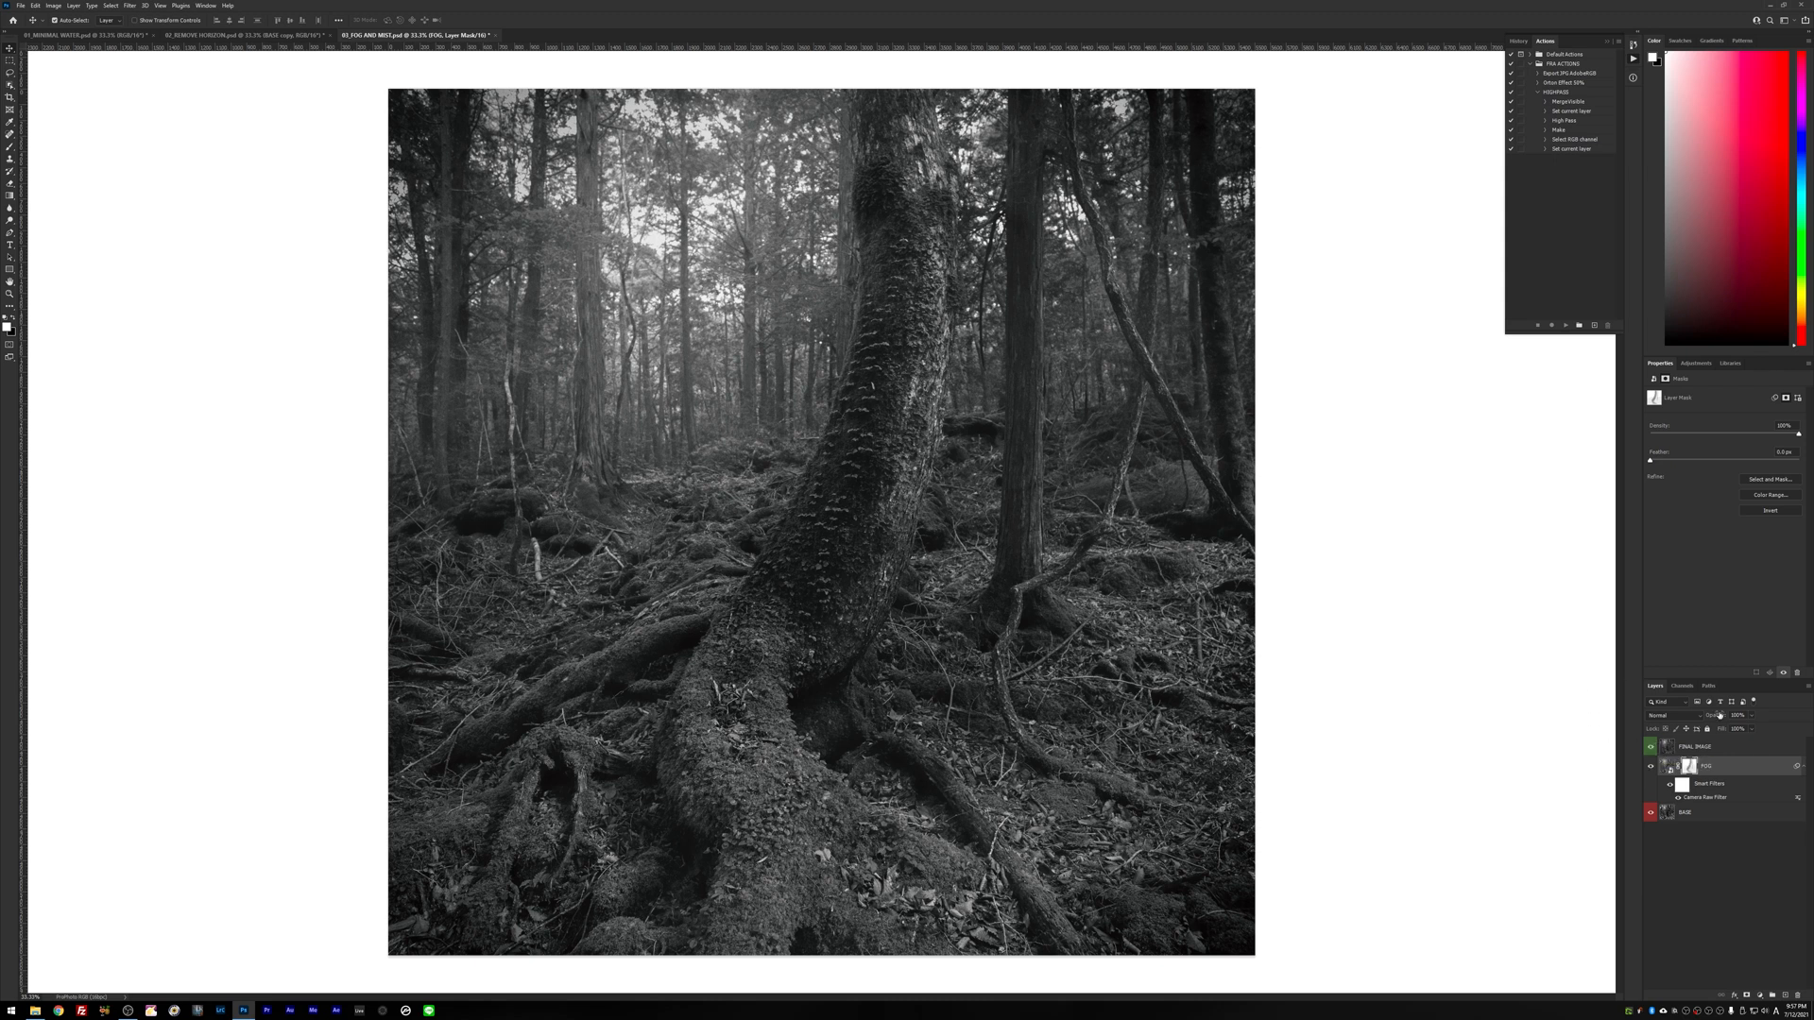
{"action": "left_click", "coordinate": [1652, 813], "text": "alt"}
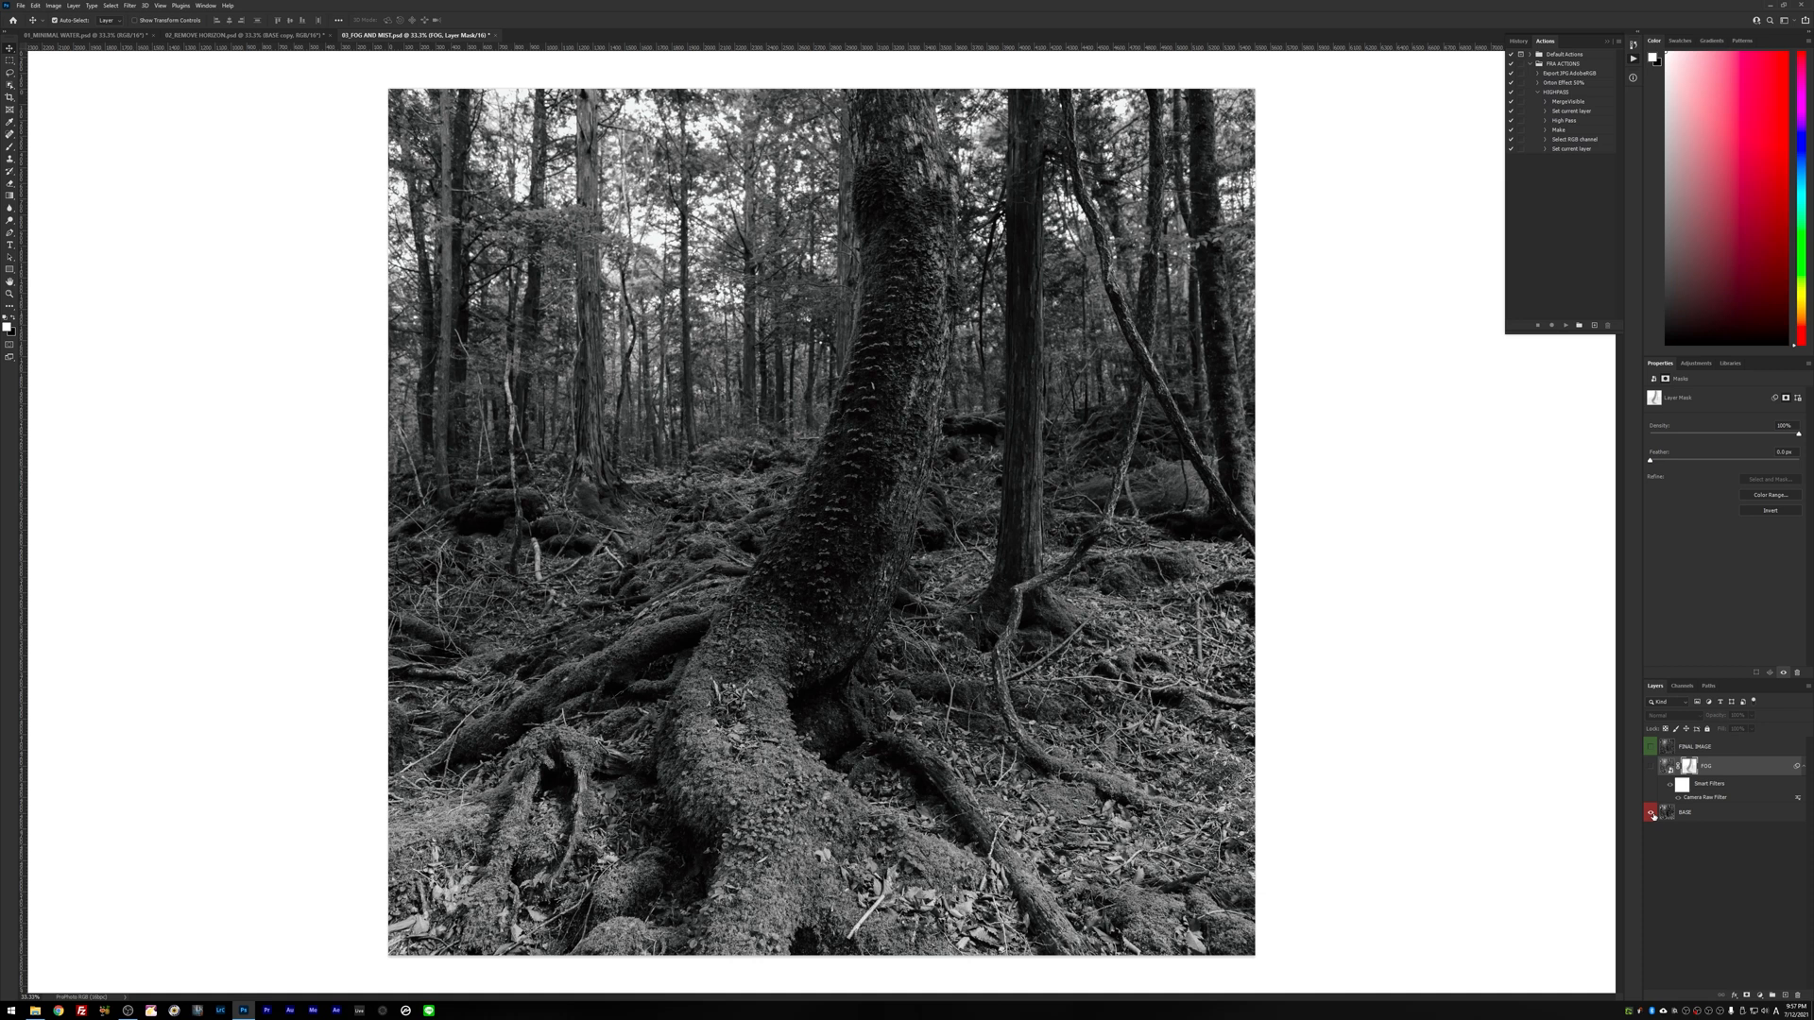
{"action": "left_click", "coordinate": [1652, 813], "text": "alt"}
{"action": "left_click", "coordinate": [1652, 814], "text": "alt"}
{"action": "left_click", "coordinate": [1652, 814], "text": "alt"}
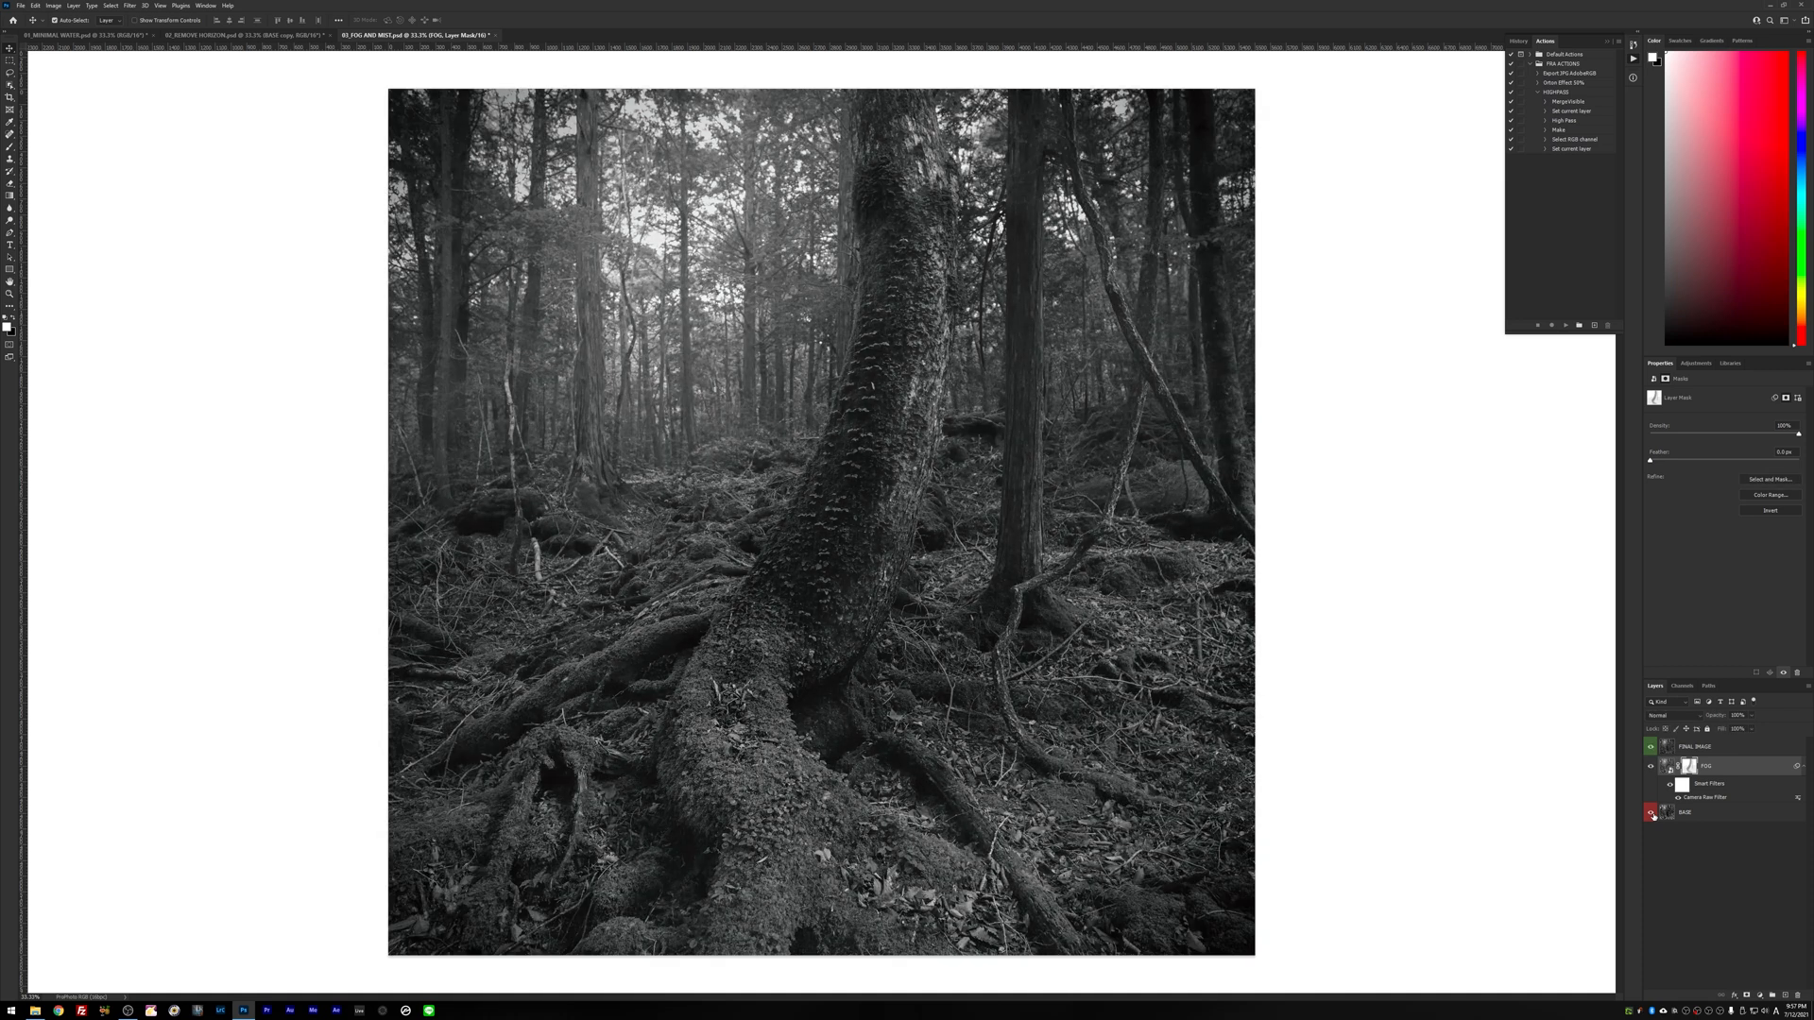